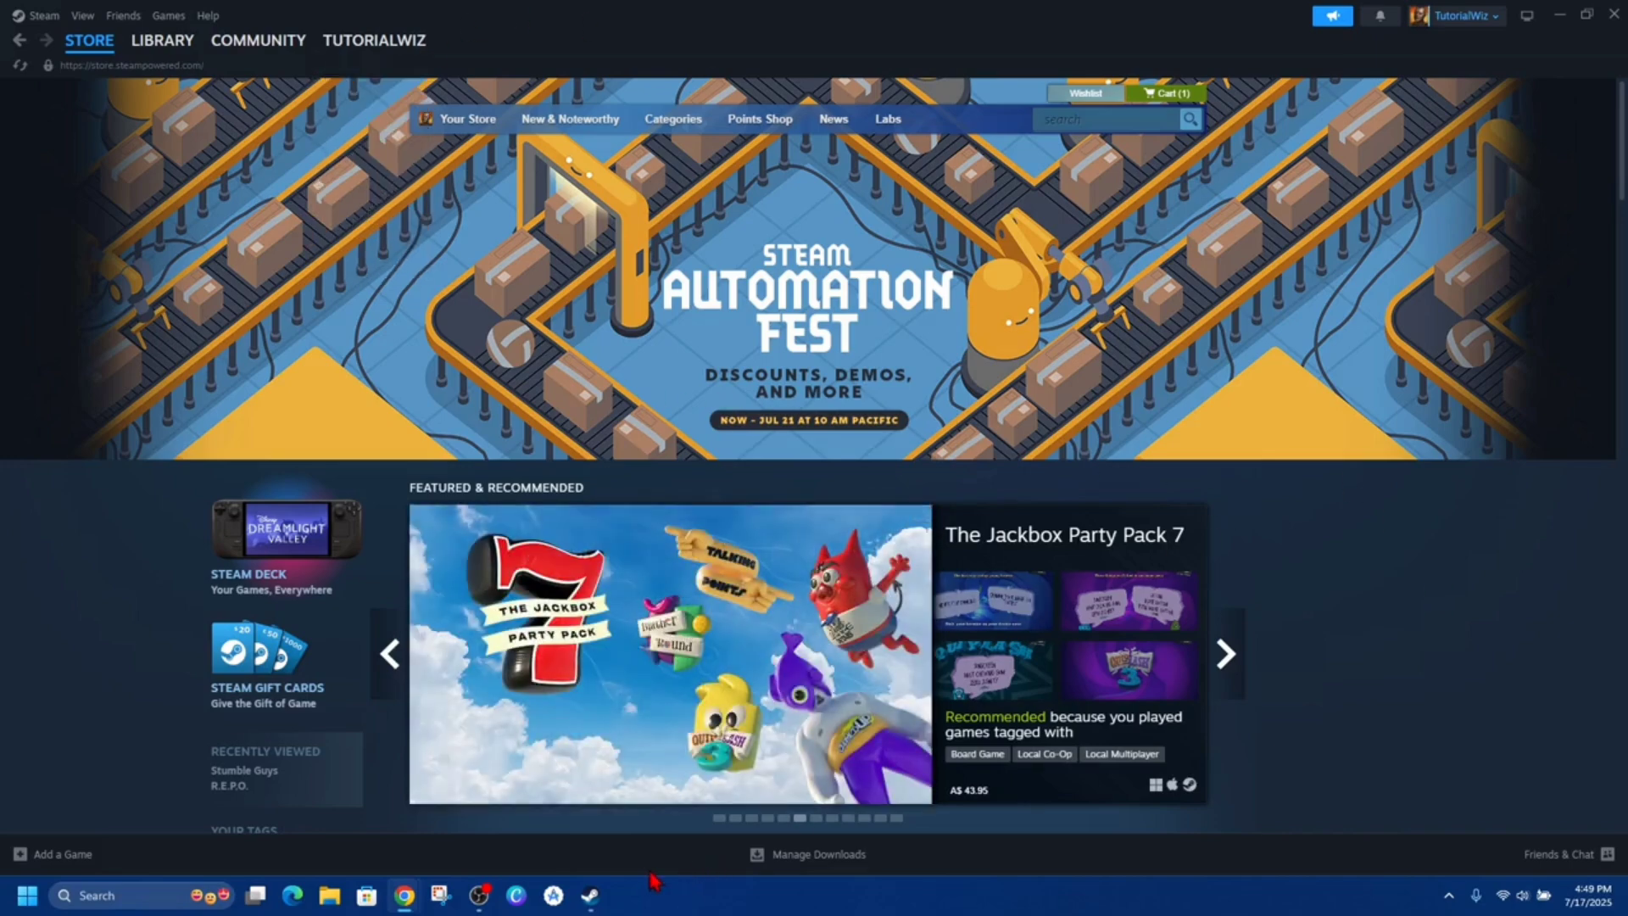
Exit Steam completely and relaunch it from its desktop shortcut with administrator rights.
{"action": "mouse_move", "coordinate": [594, 902]}
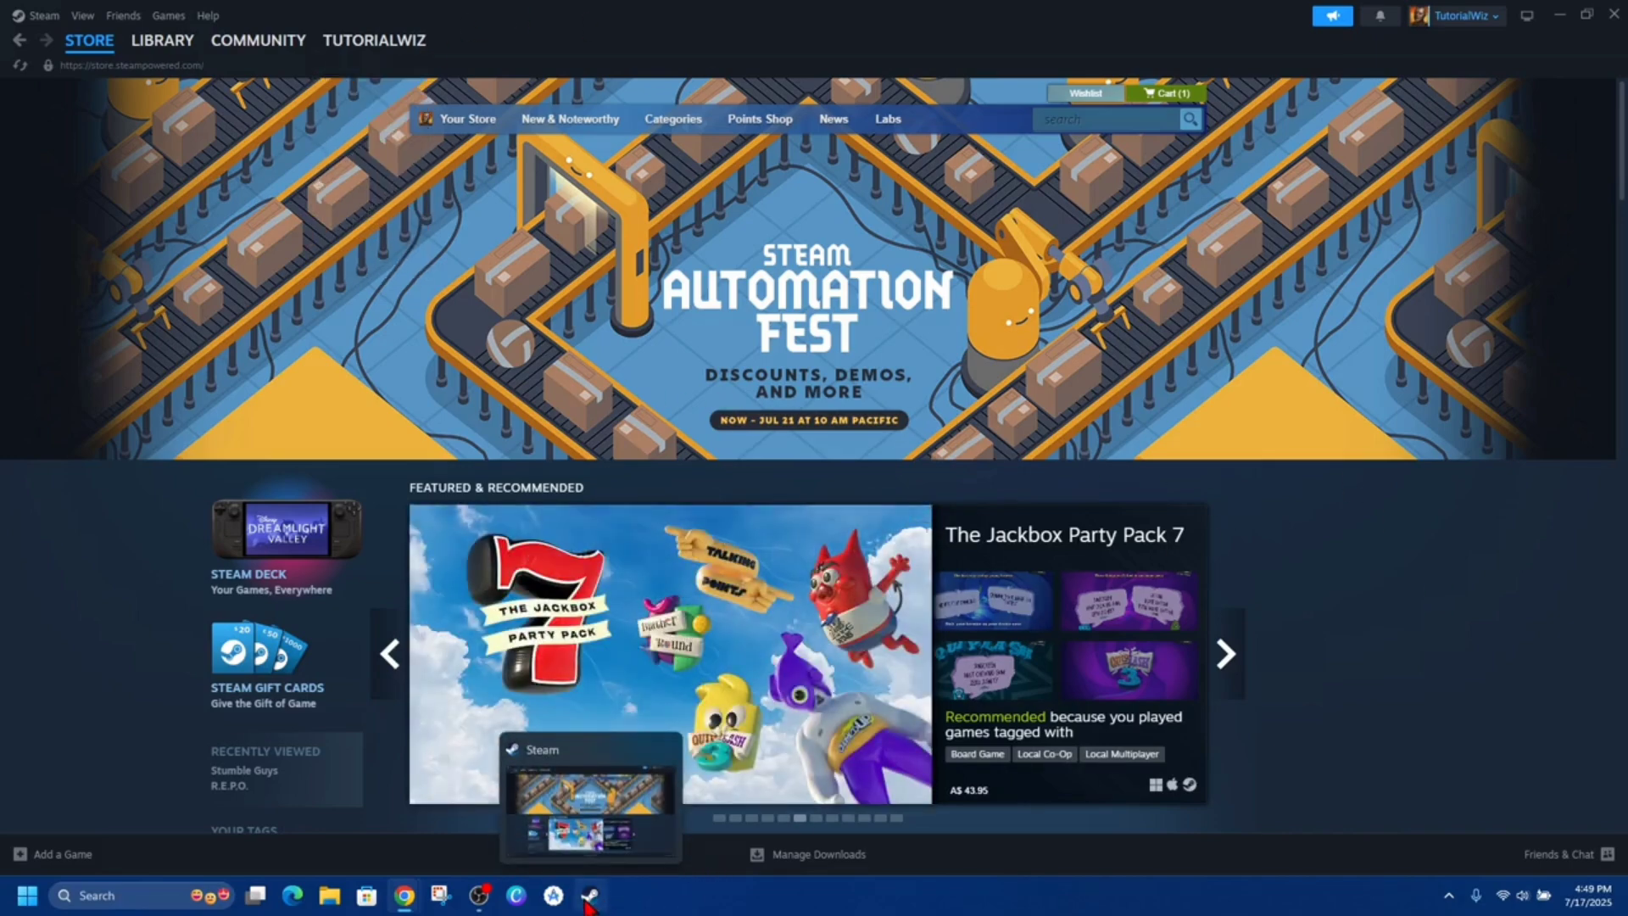
{"action": "right_click", "coordinate": [587, 904]}
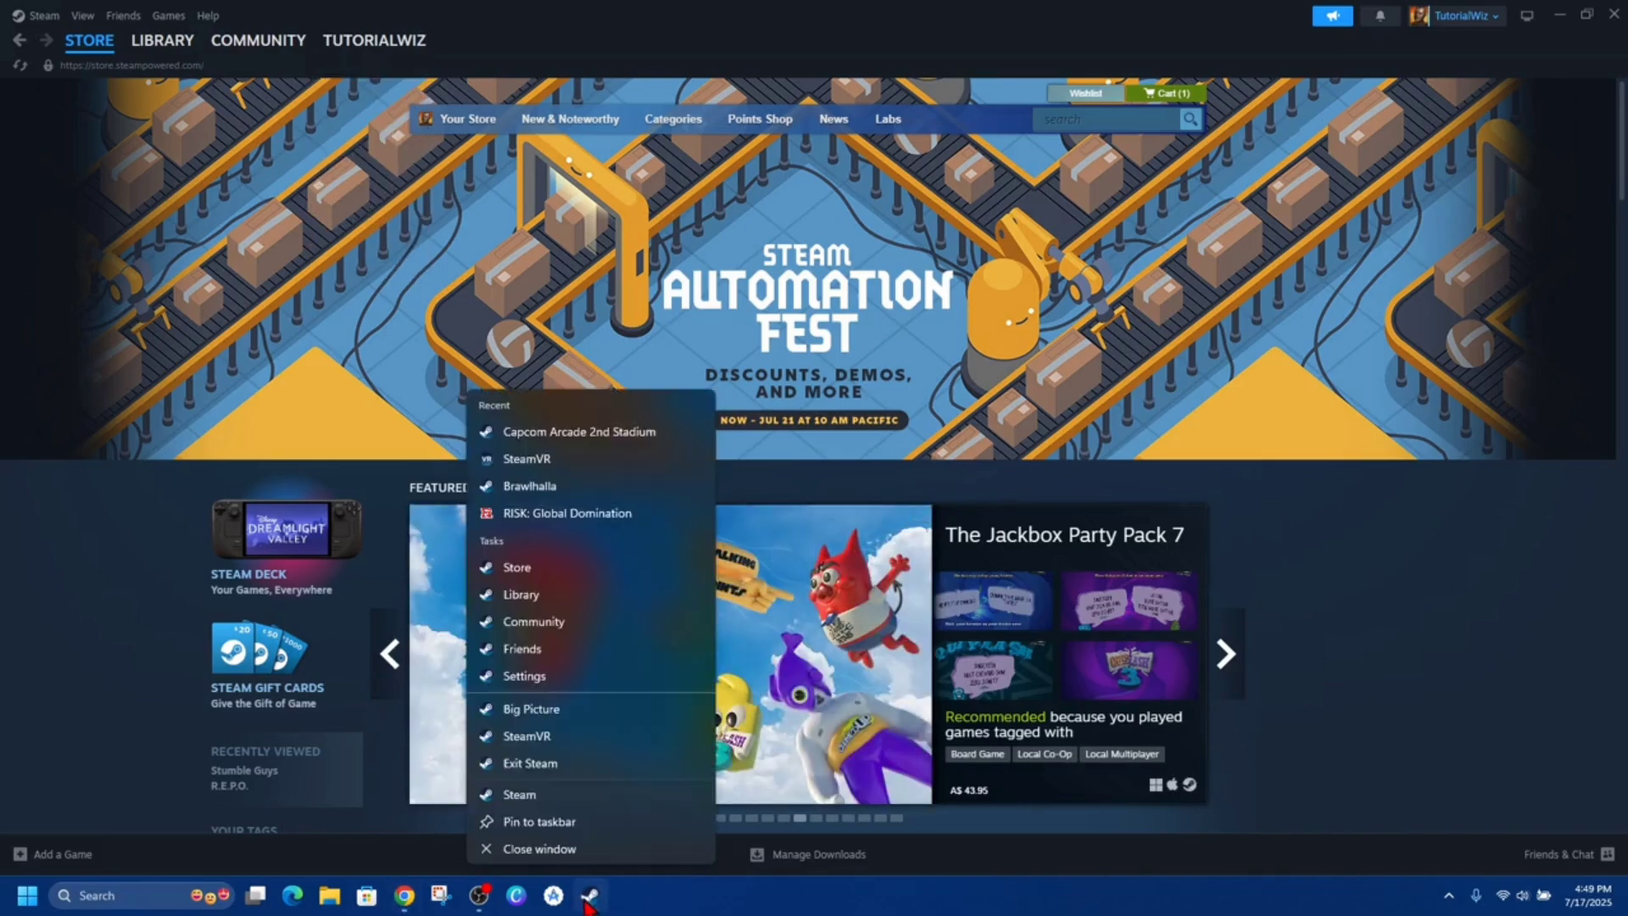
{"action": "left_click", "coordinate": [594, 763]}
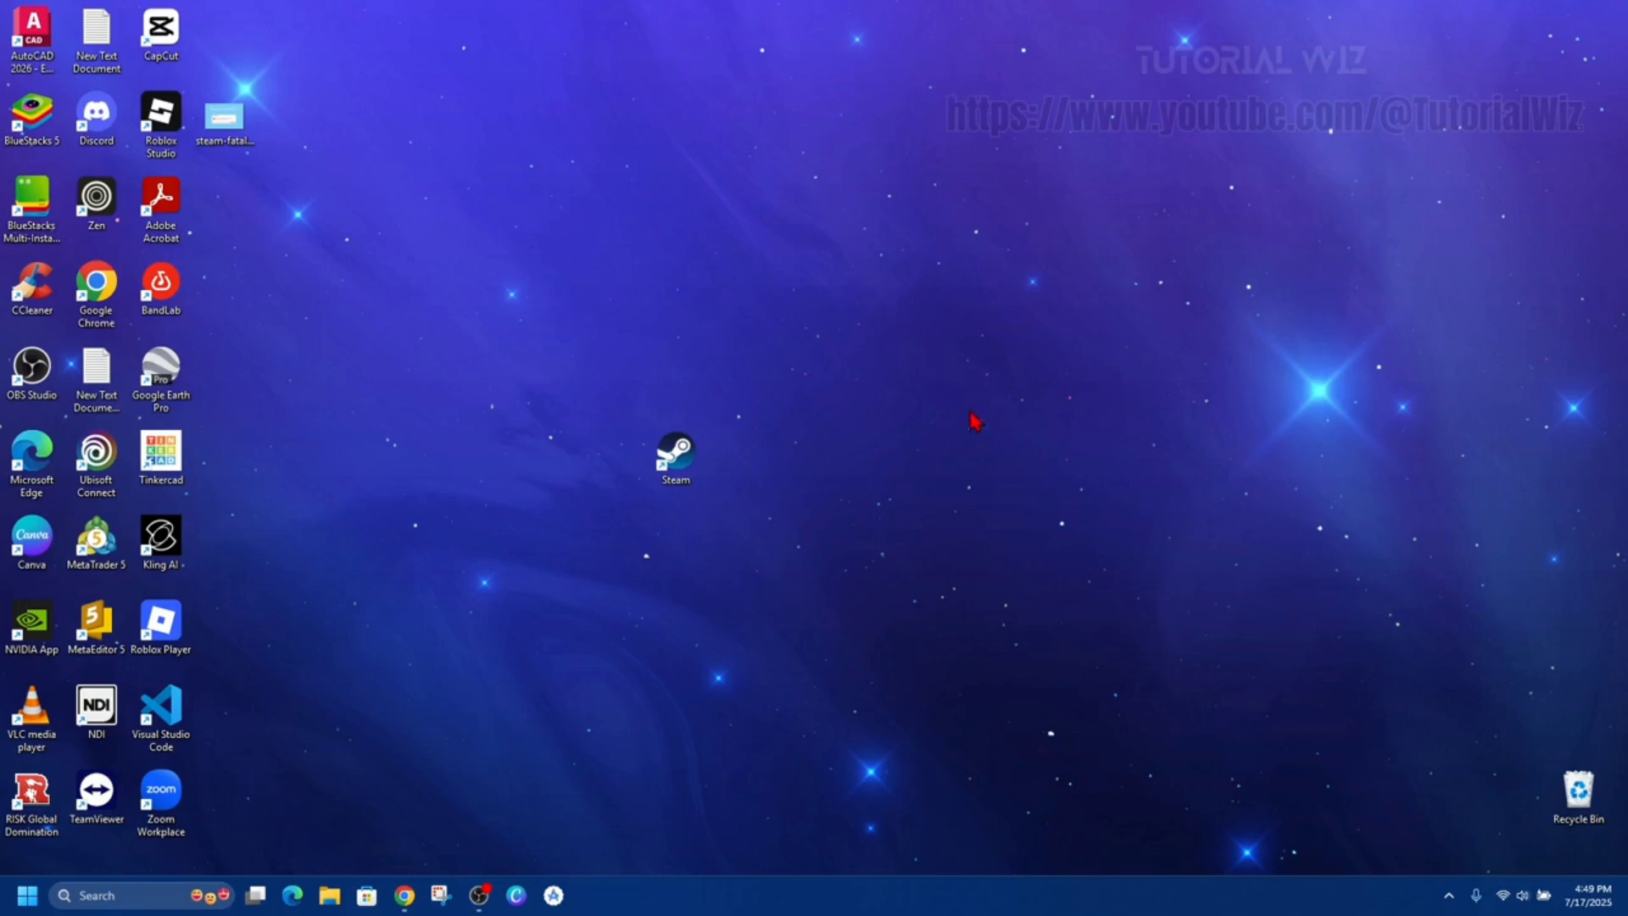
{"action": "right_click", "coordinate": [678, 463]}
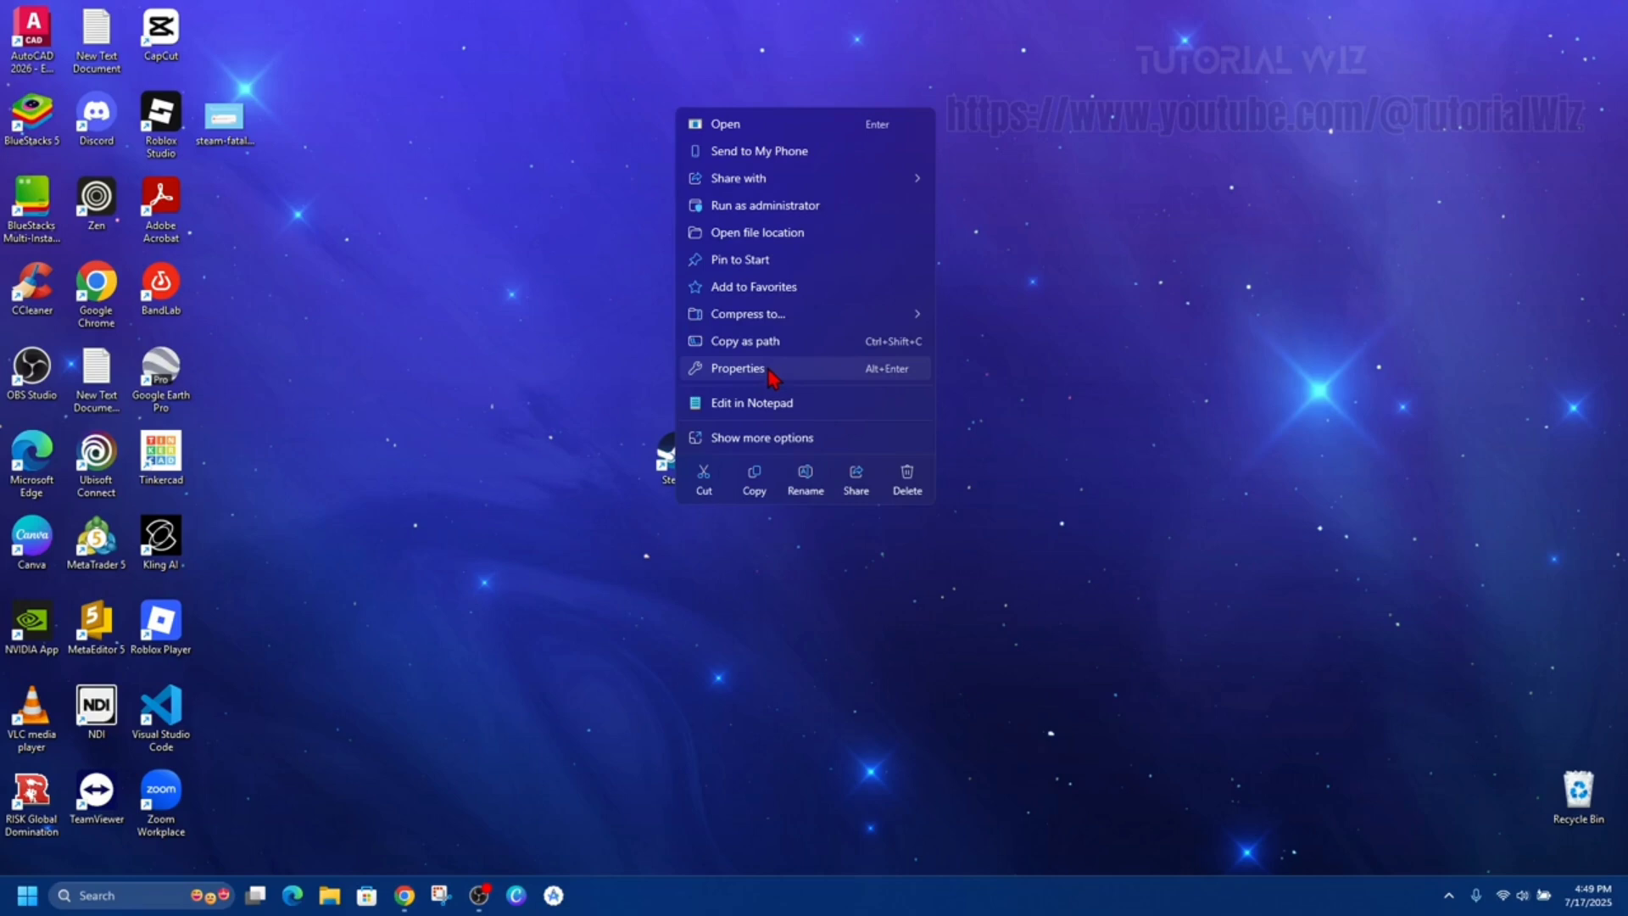
{"action": "left_click", "coordinate": [785, 206]}
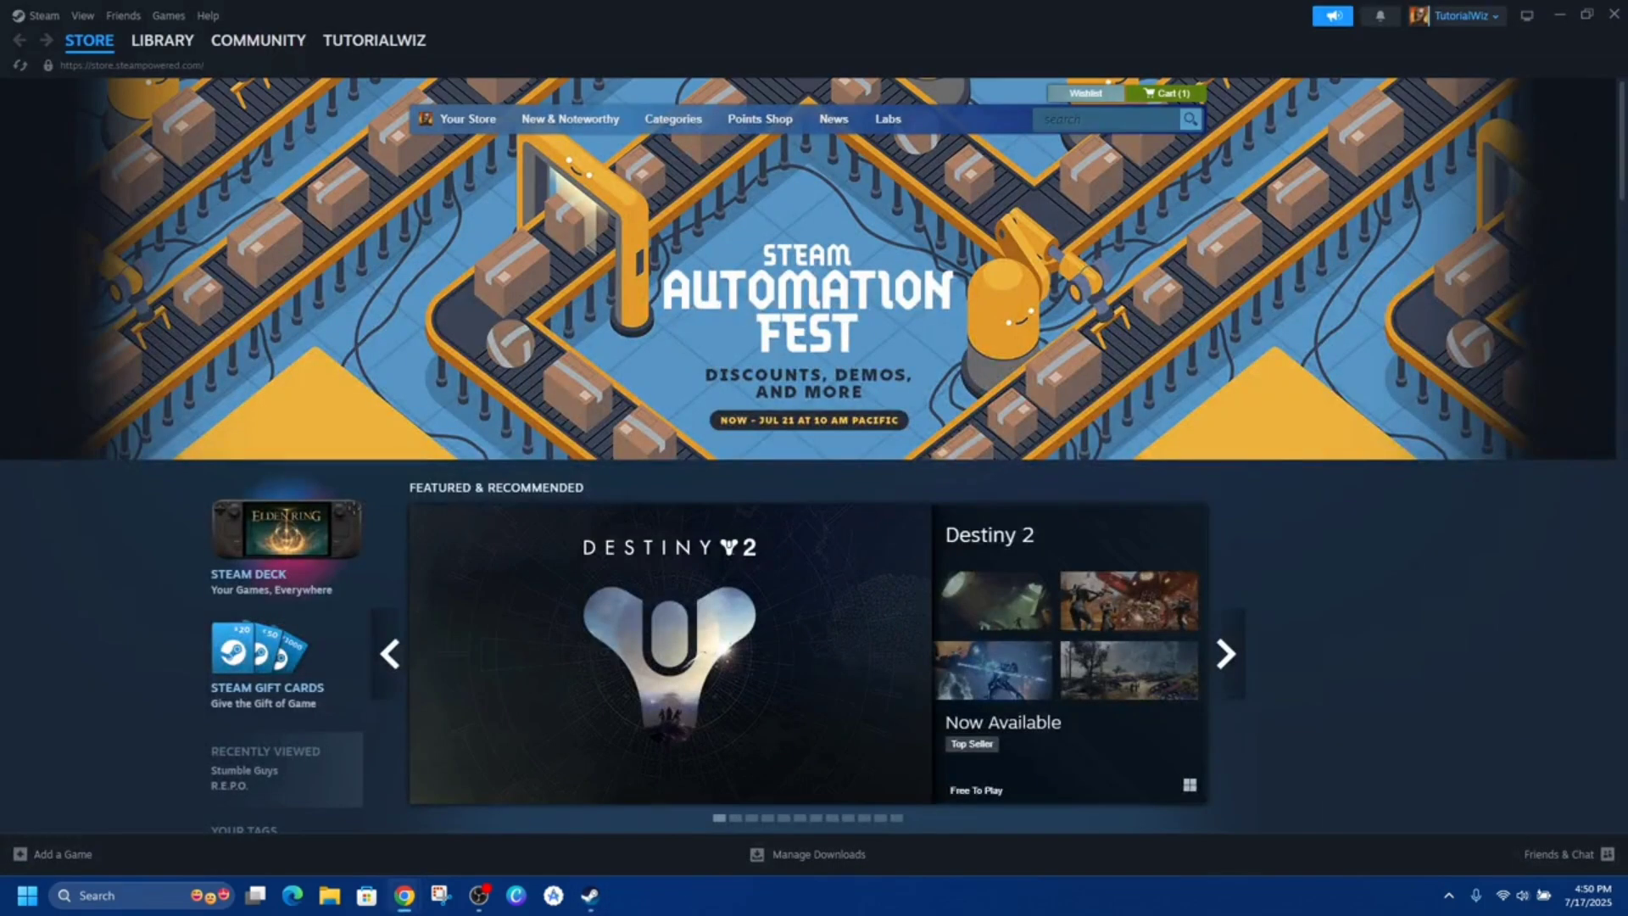
Clear Steam's download cache from its Downloads settings and confirm the restart.
{"action": "mouse_move", "coordinate": [526, 529]}
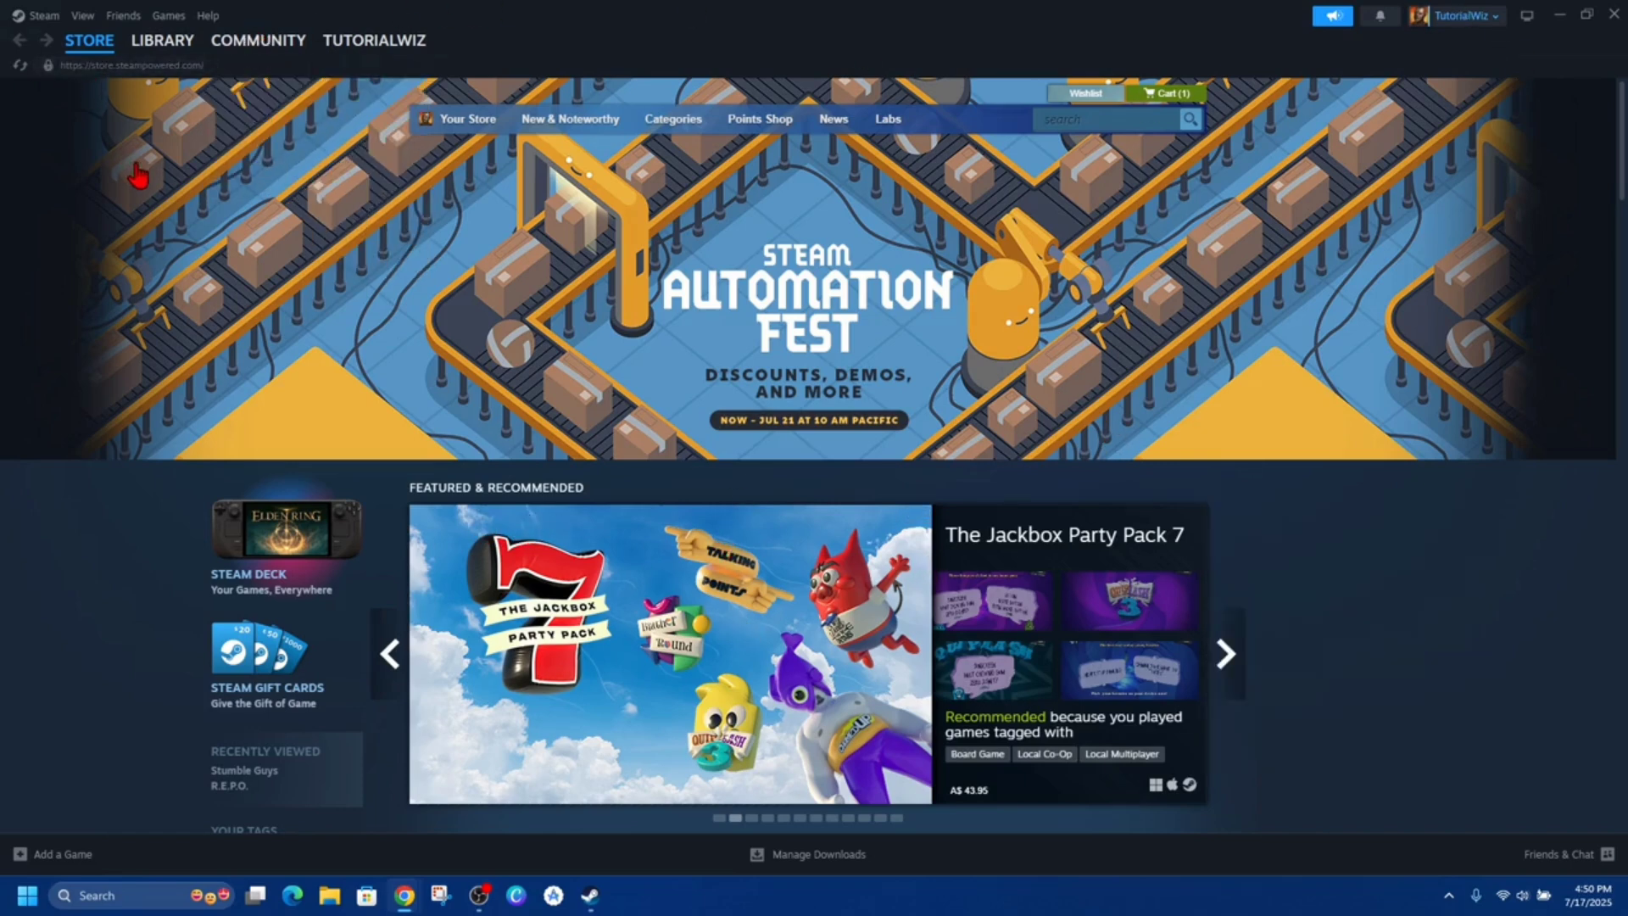
{"action": "left_click", "coordinate": [41, 16]}
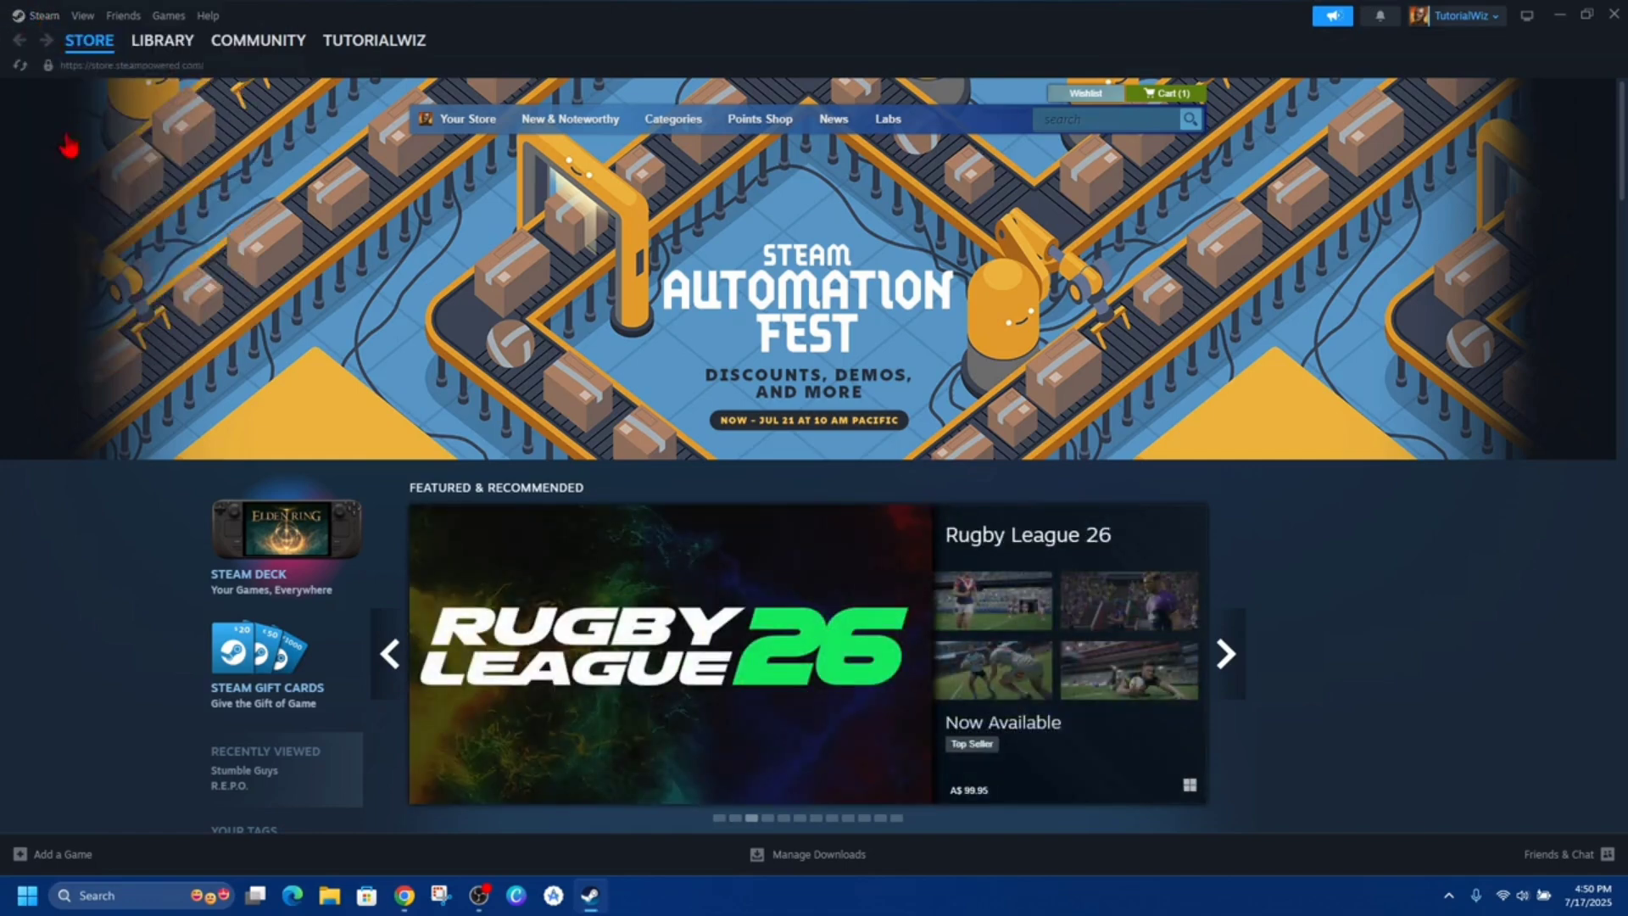
{"action": "left_click", "coordinate": [44, 16]}
{"action": "left_click", "coordinate": [60, 180]}
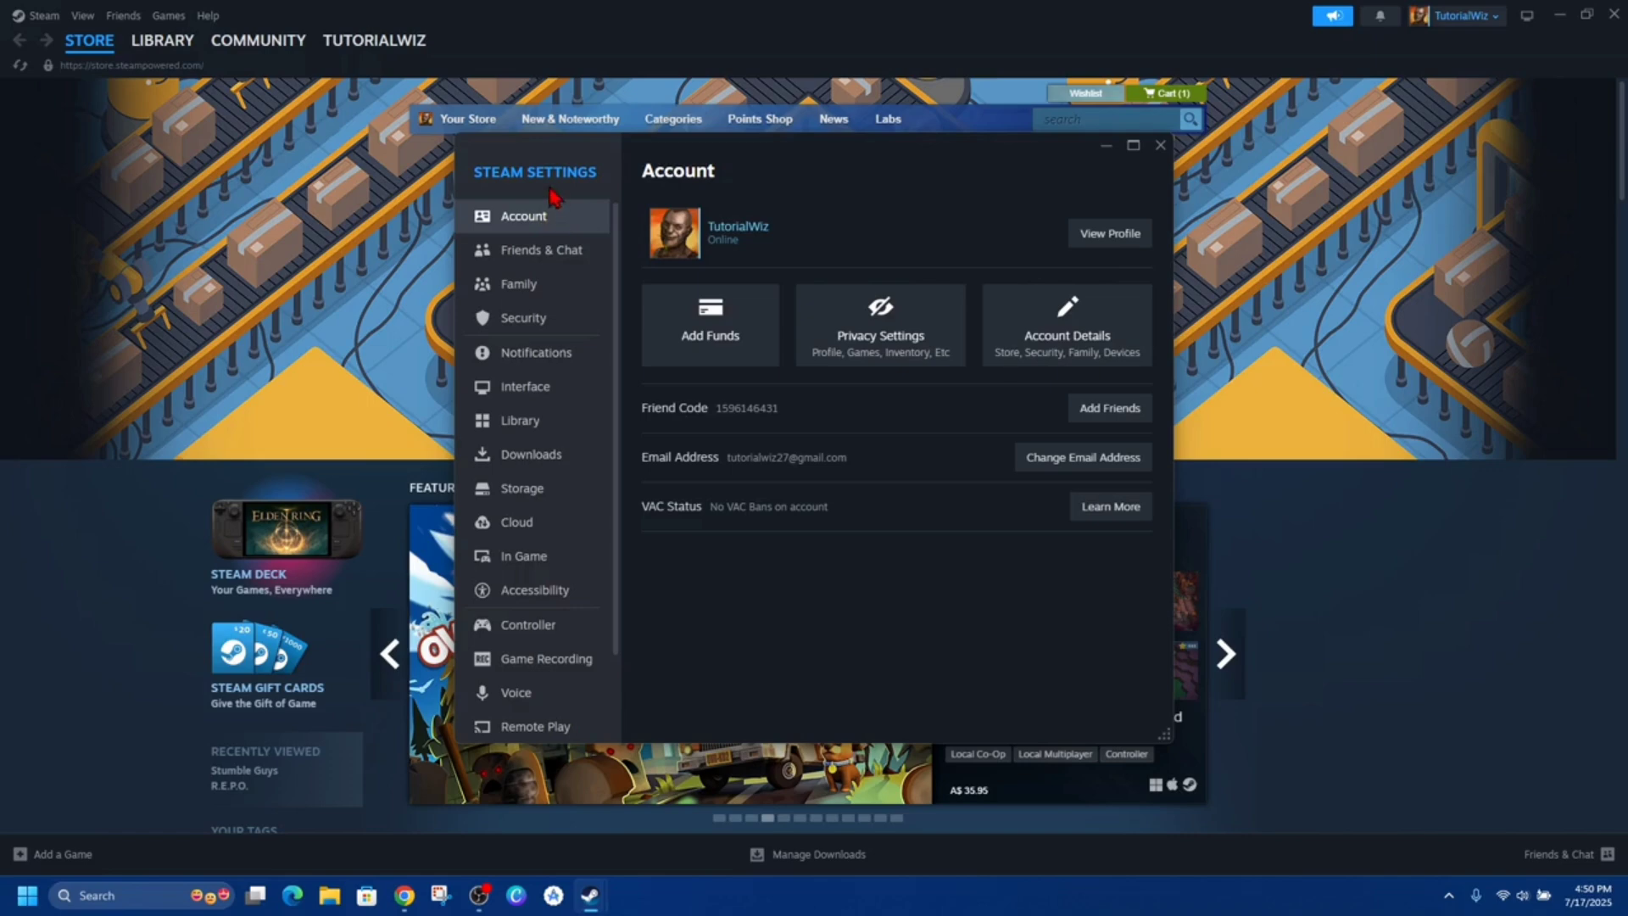
{"action": "left_click", "coordinate": [520, 457]}
{"action": "scroll", "coordinate": [741, 413], "scroll_direction": "down", "scroll_amount": 3}
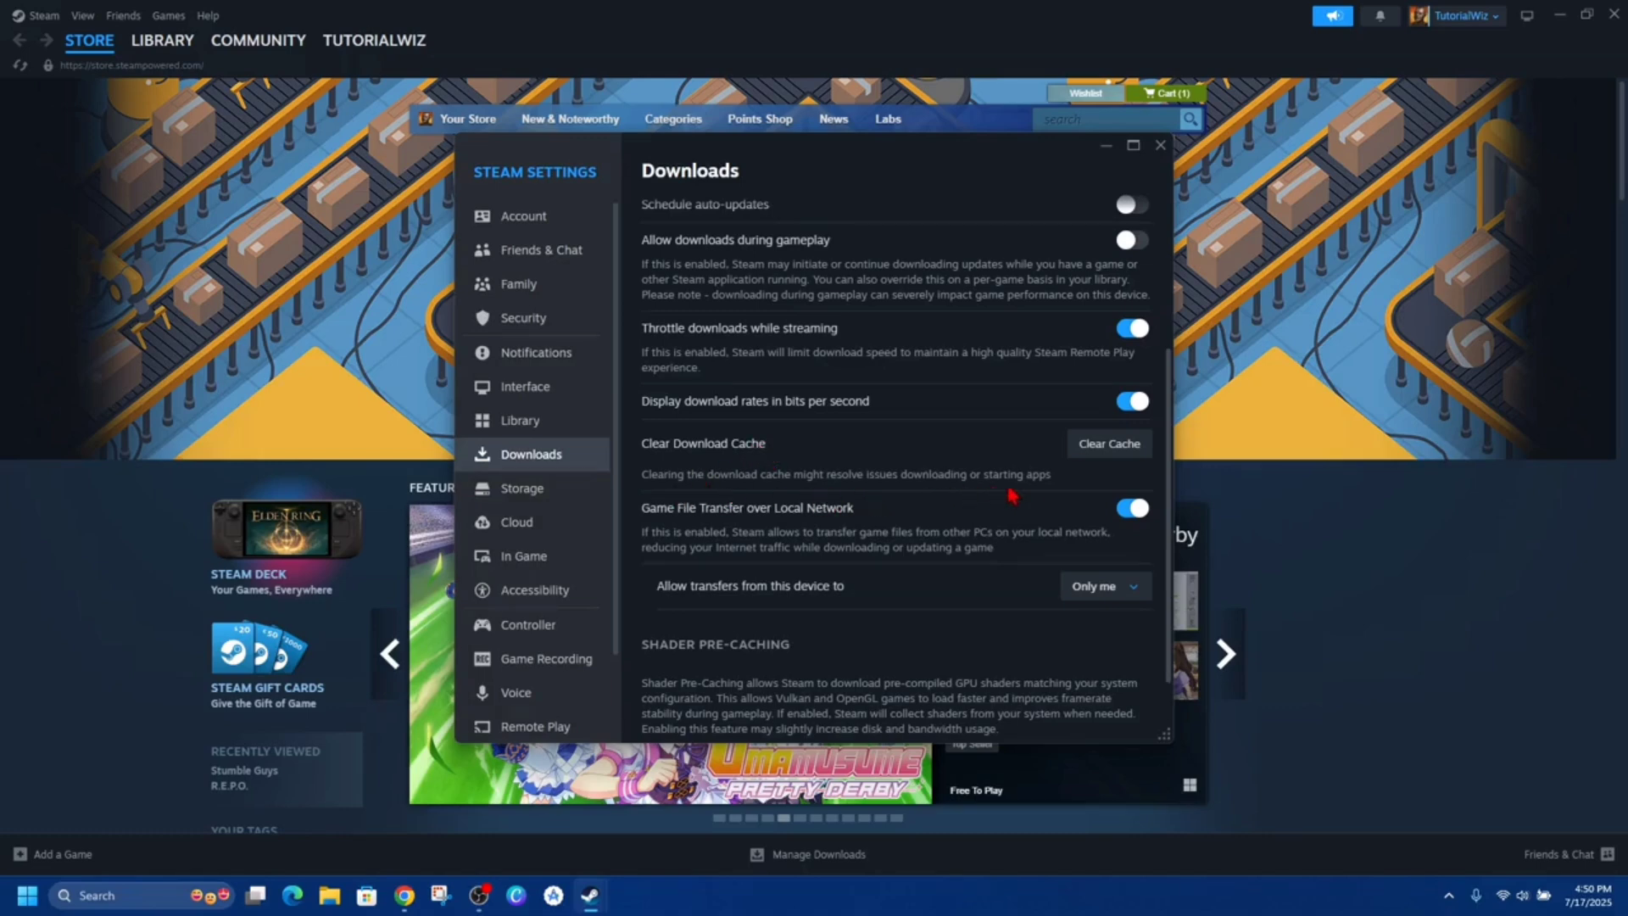
{"action": "left_click", "coordinate": [1104, 449]}
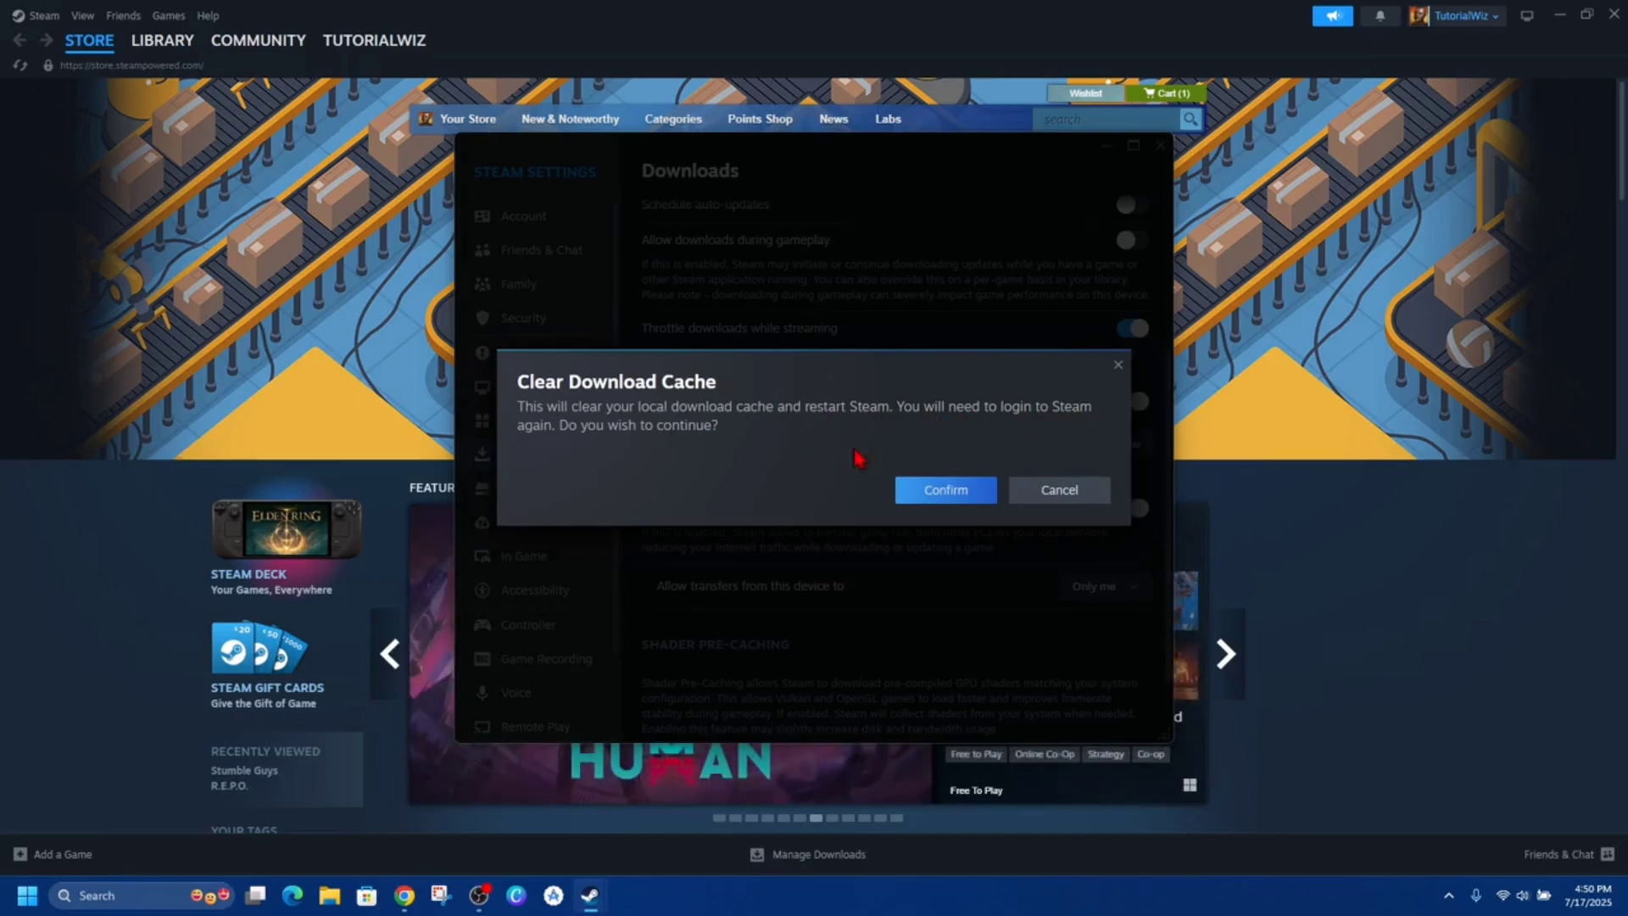
{"action": "left_click", "coordinate": [965, 500]}
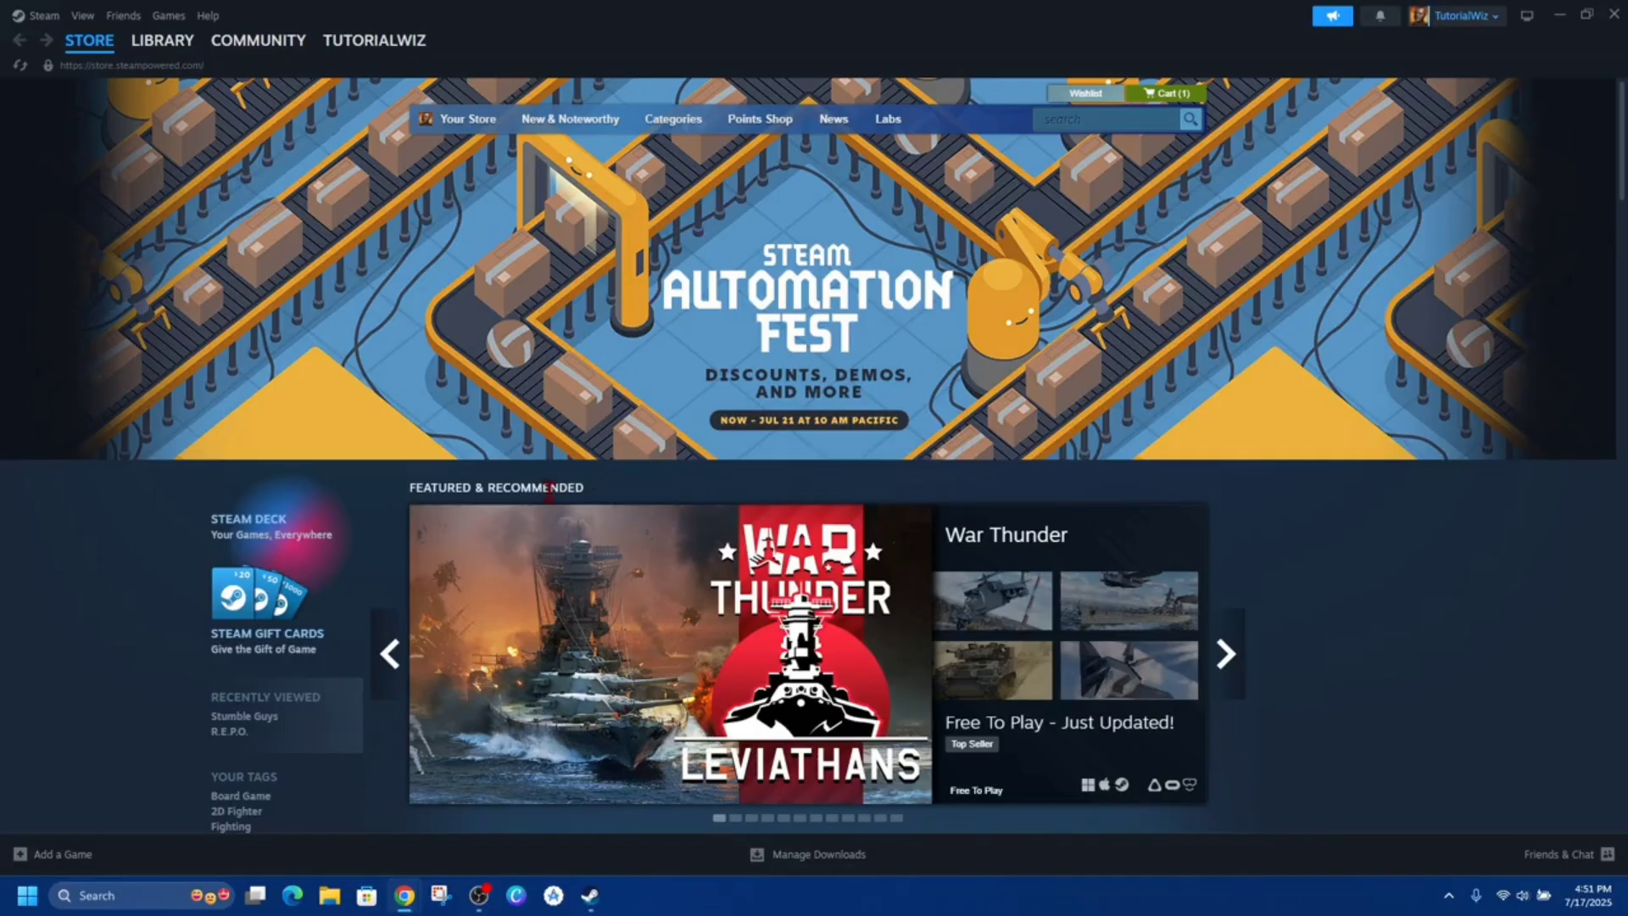
Verify the integrity of the installed game files of RISK: Global Domination and close its properties.
{"action": "mouse_move", "coordinate": [555, 543]}
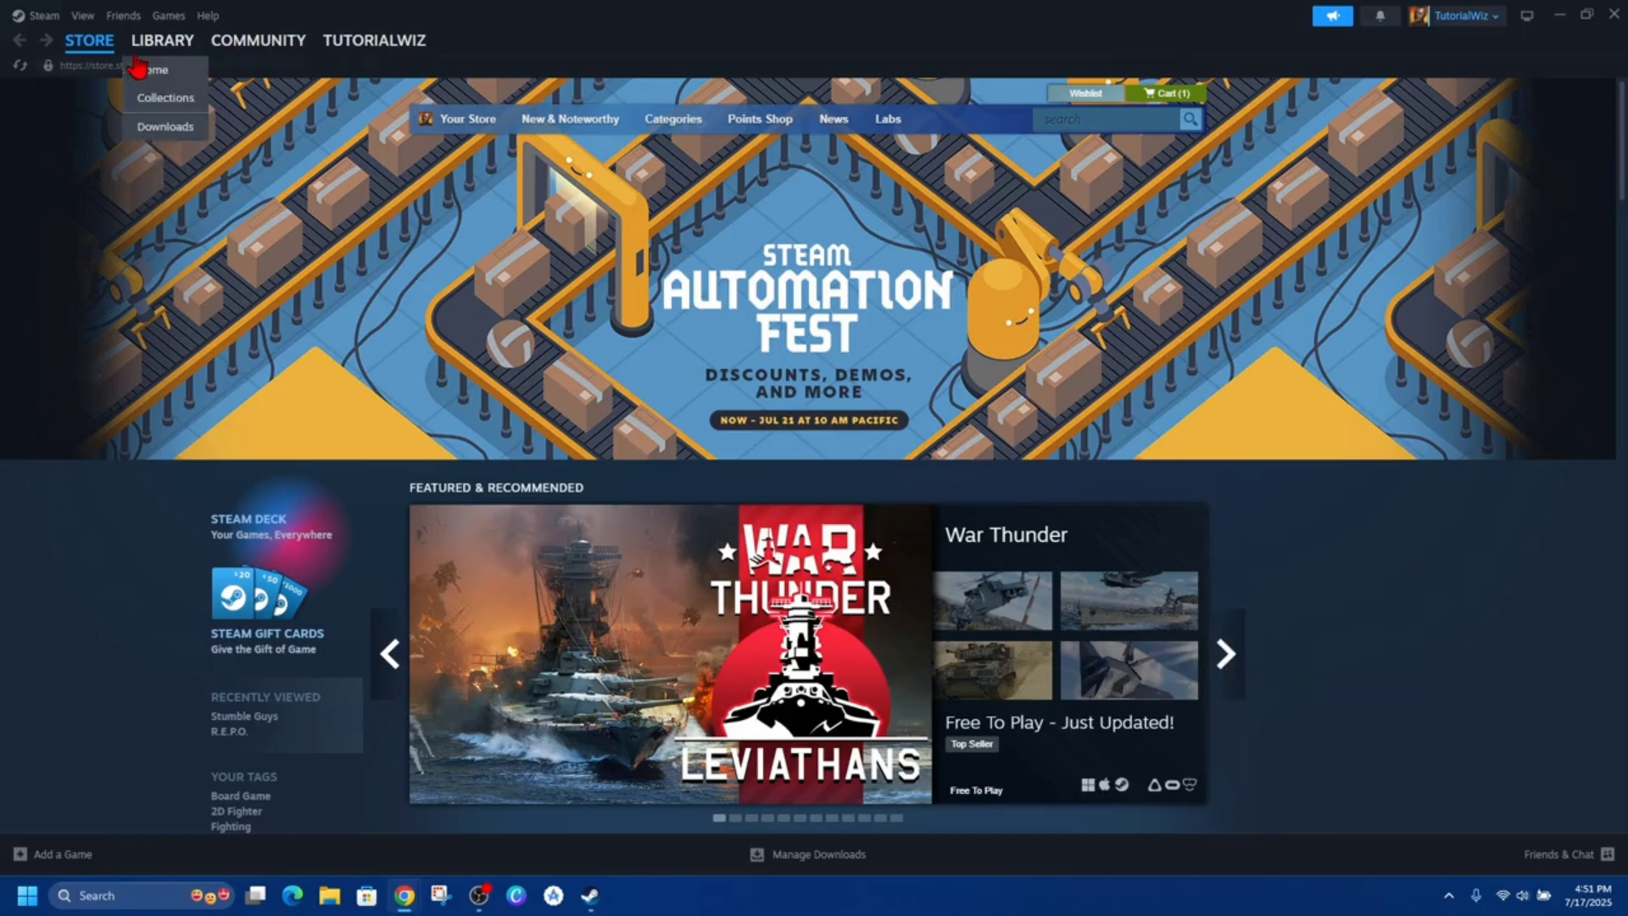
{"action": "left_click", "coordinate": [159, 43]}
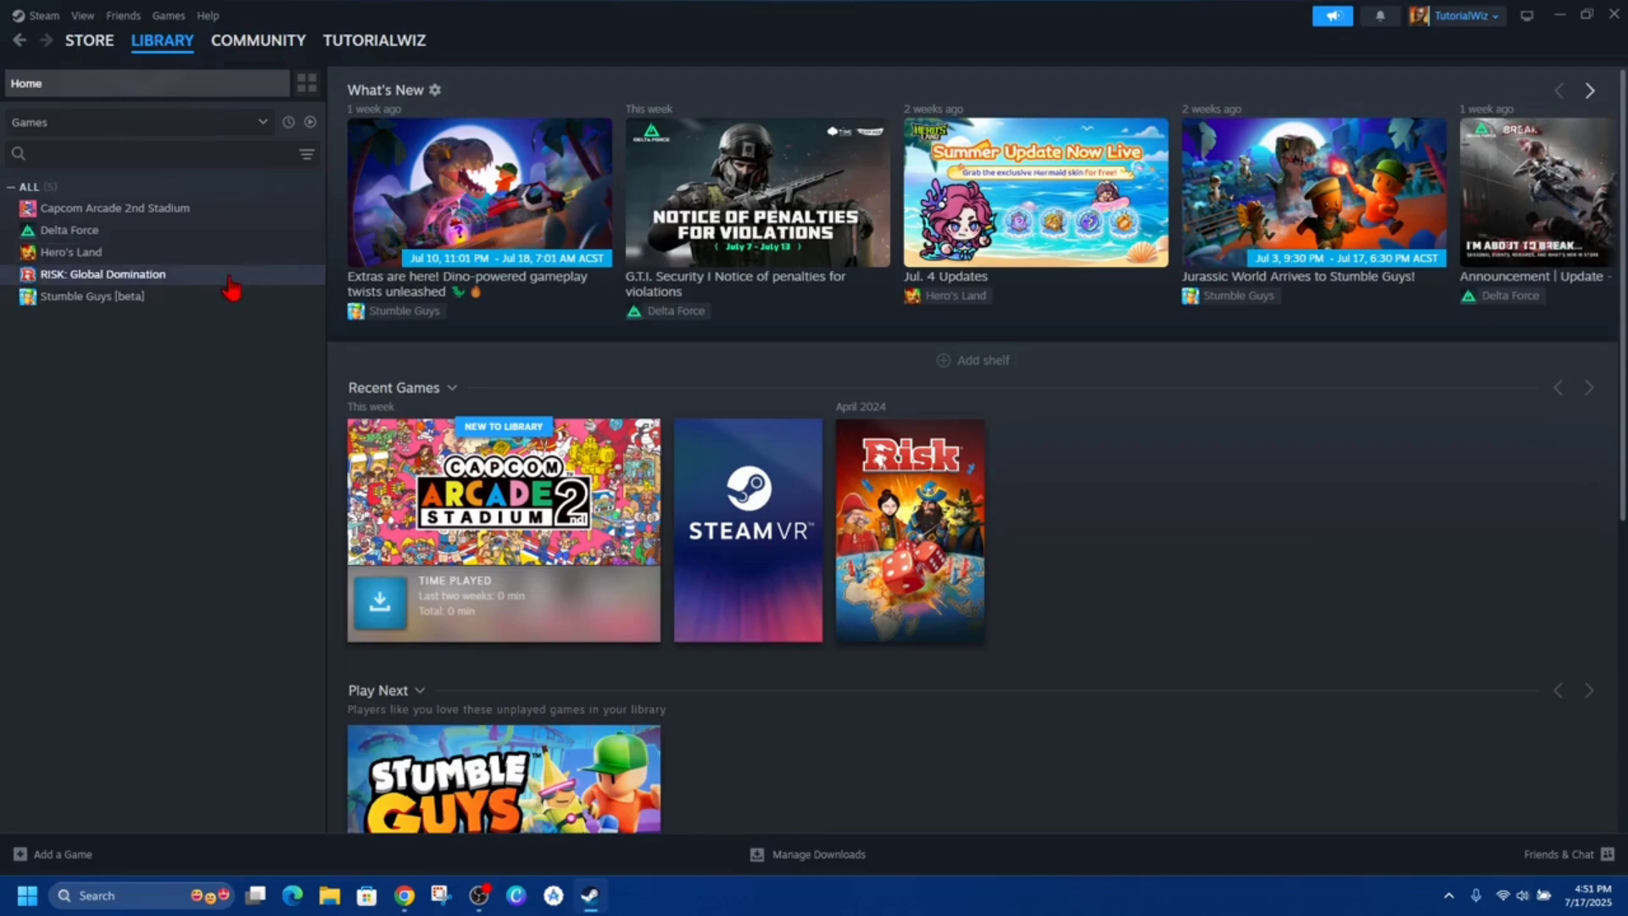
{"action": "right_click", "coordinate": [135, 277]}
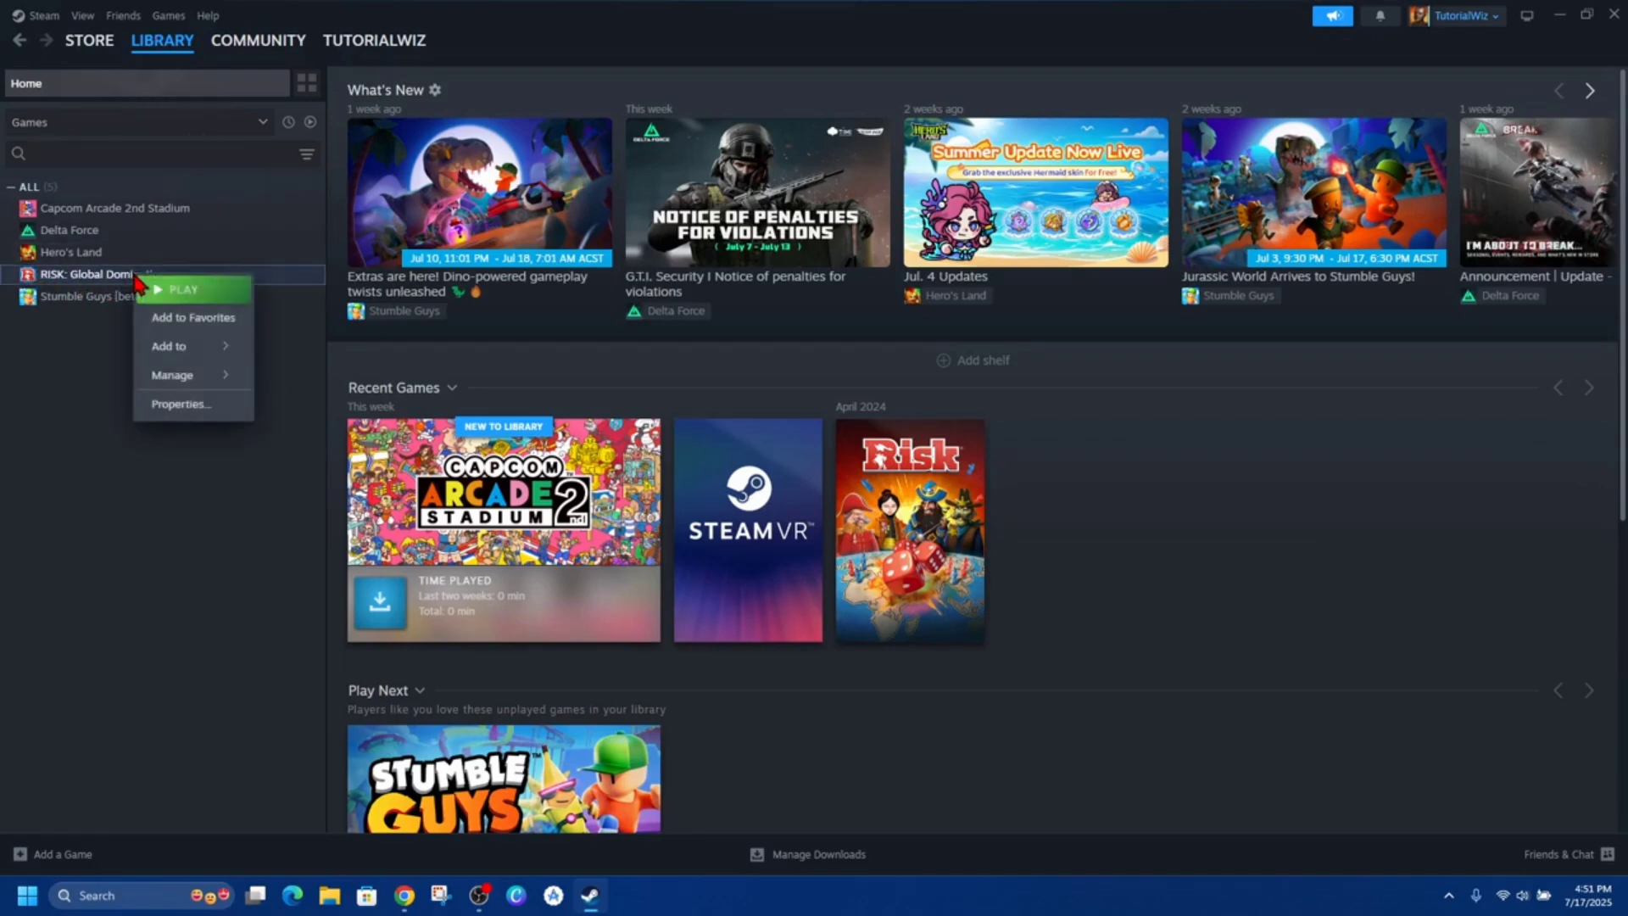
{"action": "left_click", "coordinate": [208, 404]}
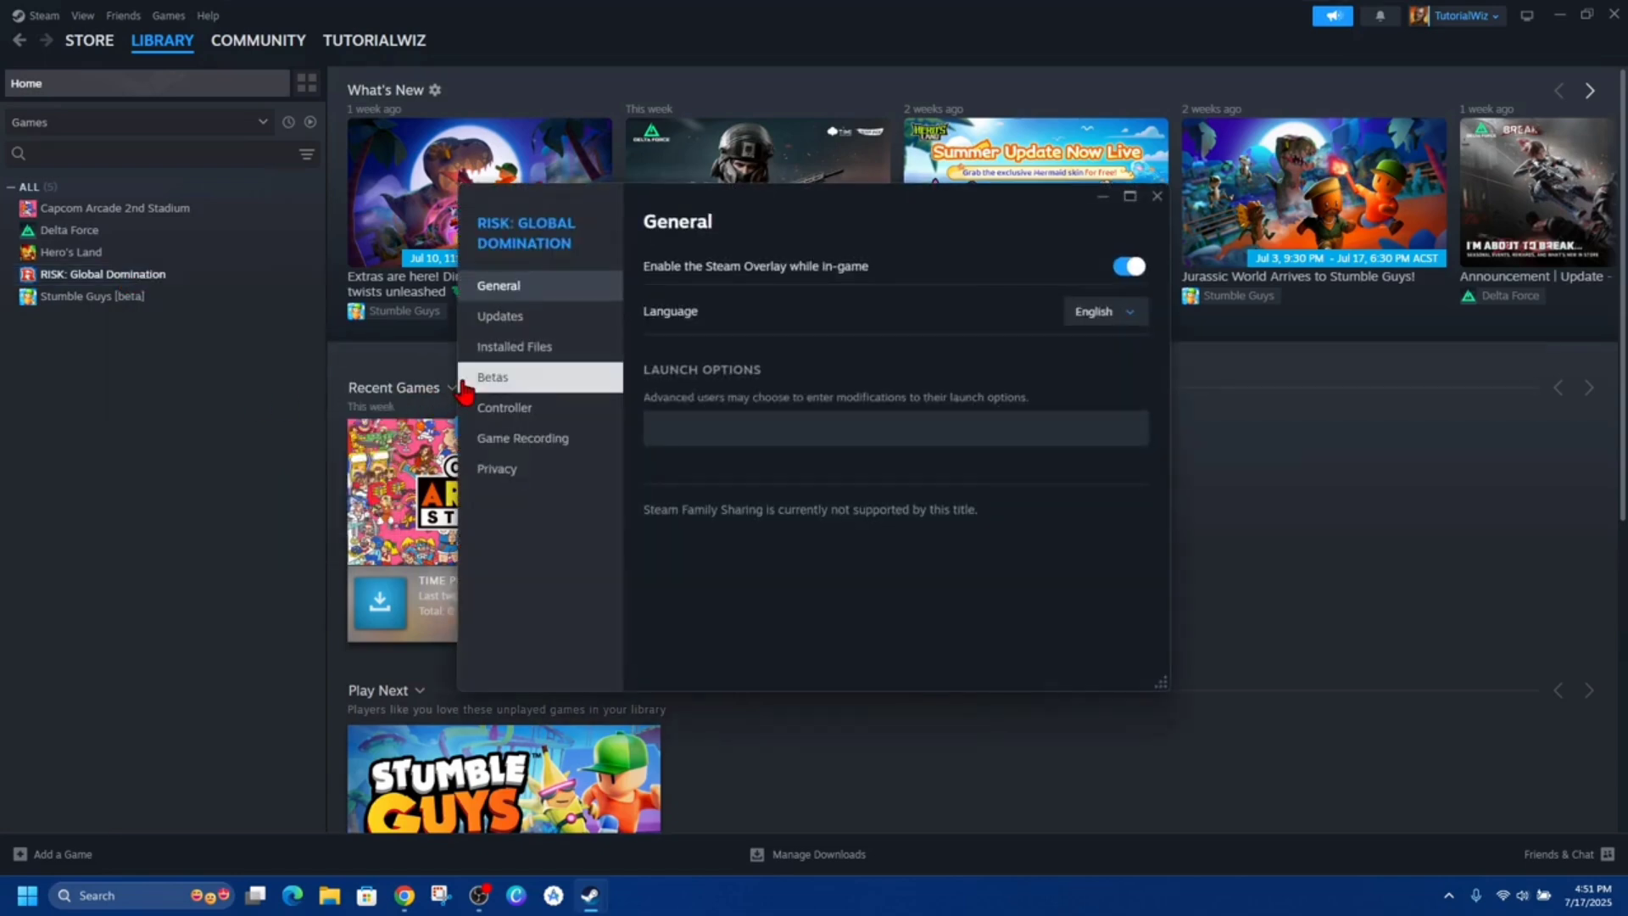
{"action": "left_click", "coordinate": [560, 364]}
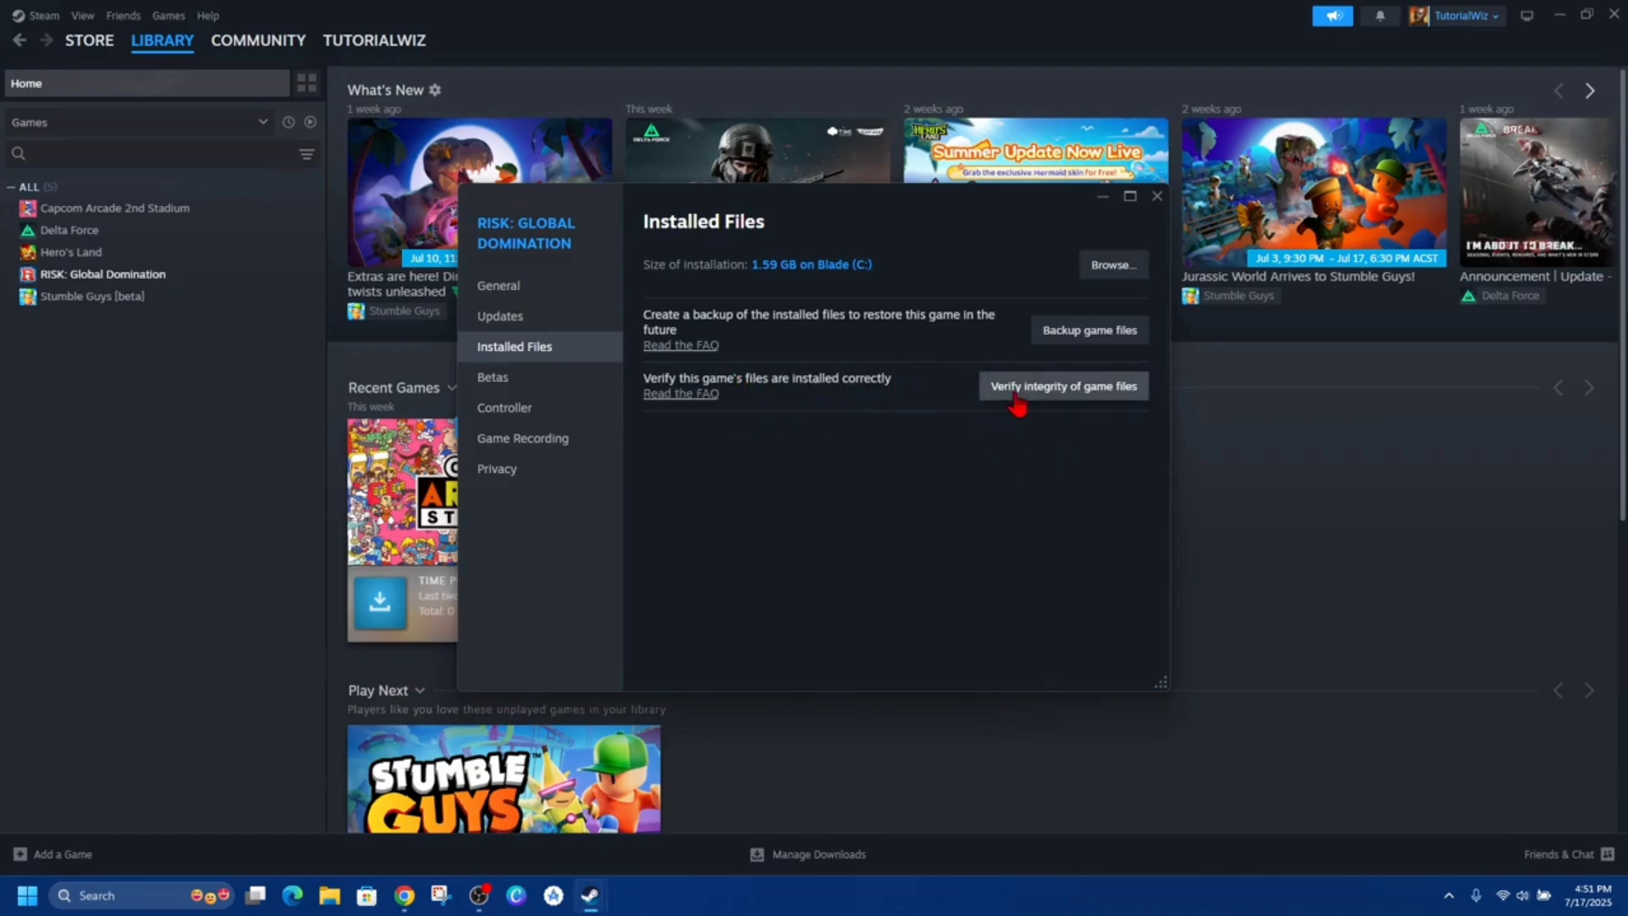
{"action": "left_click", "coordinate": [1085, 398]}
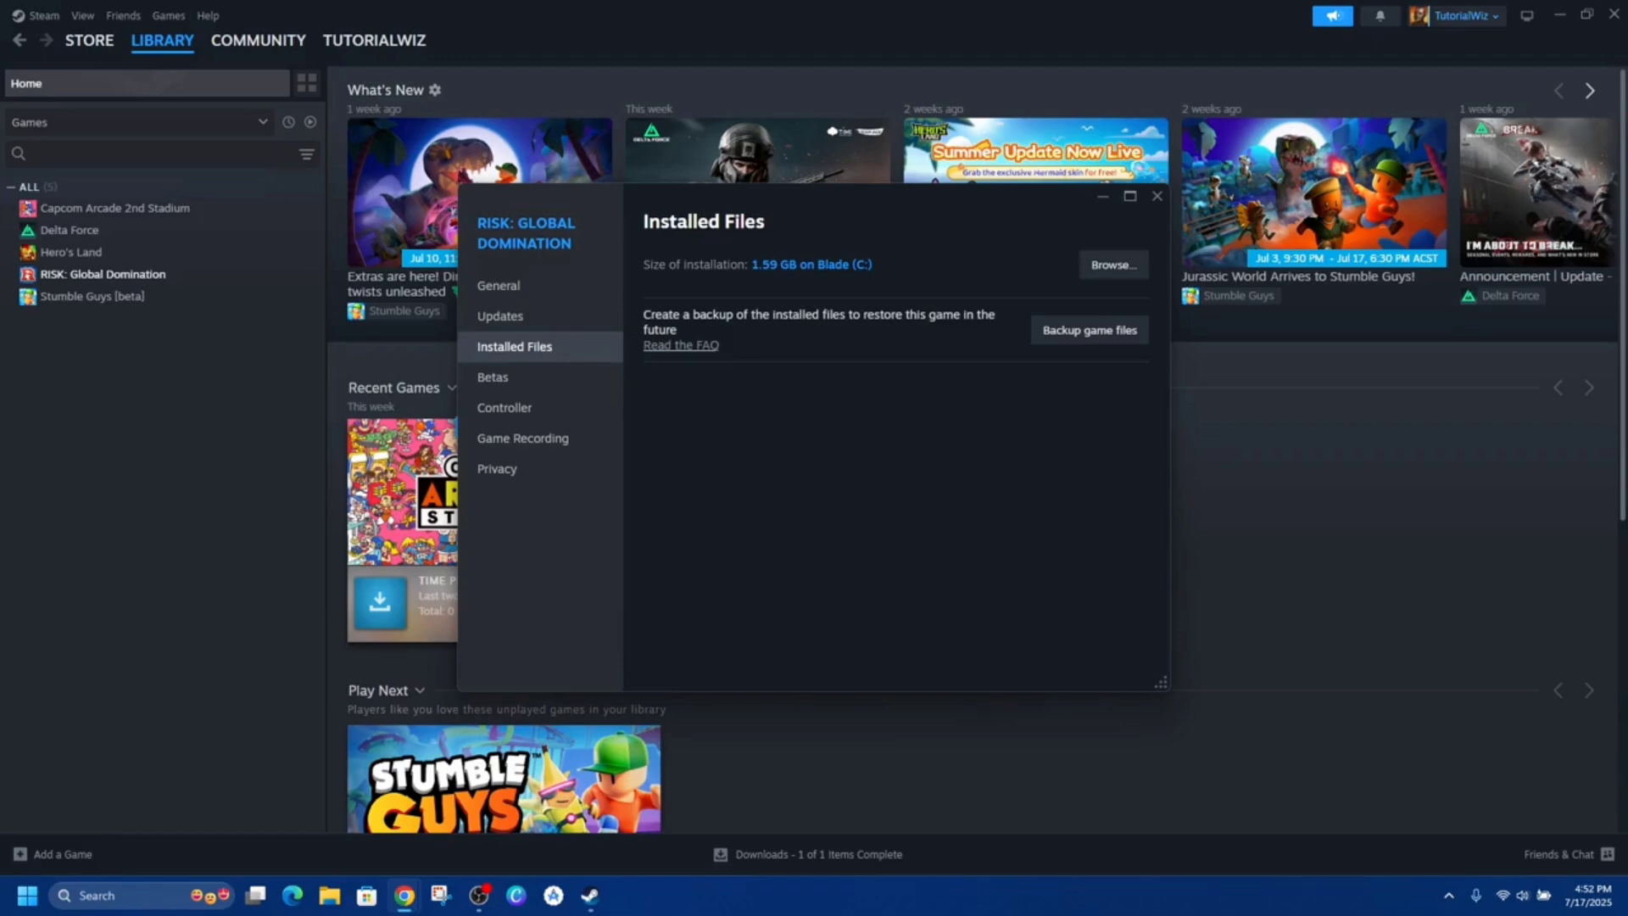
{"action": "key", "text": "Escape"}
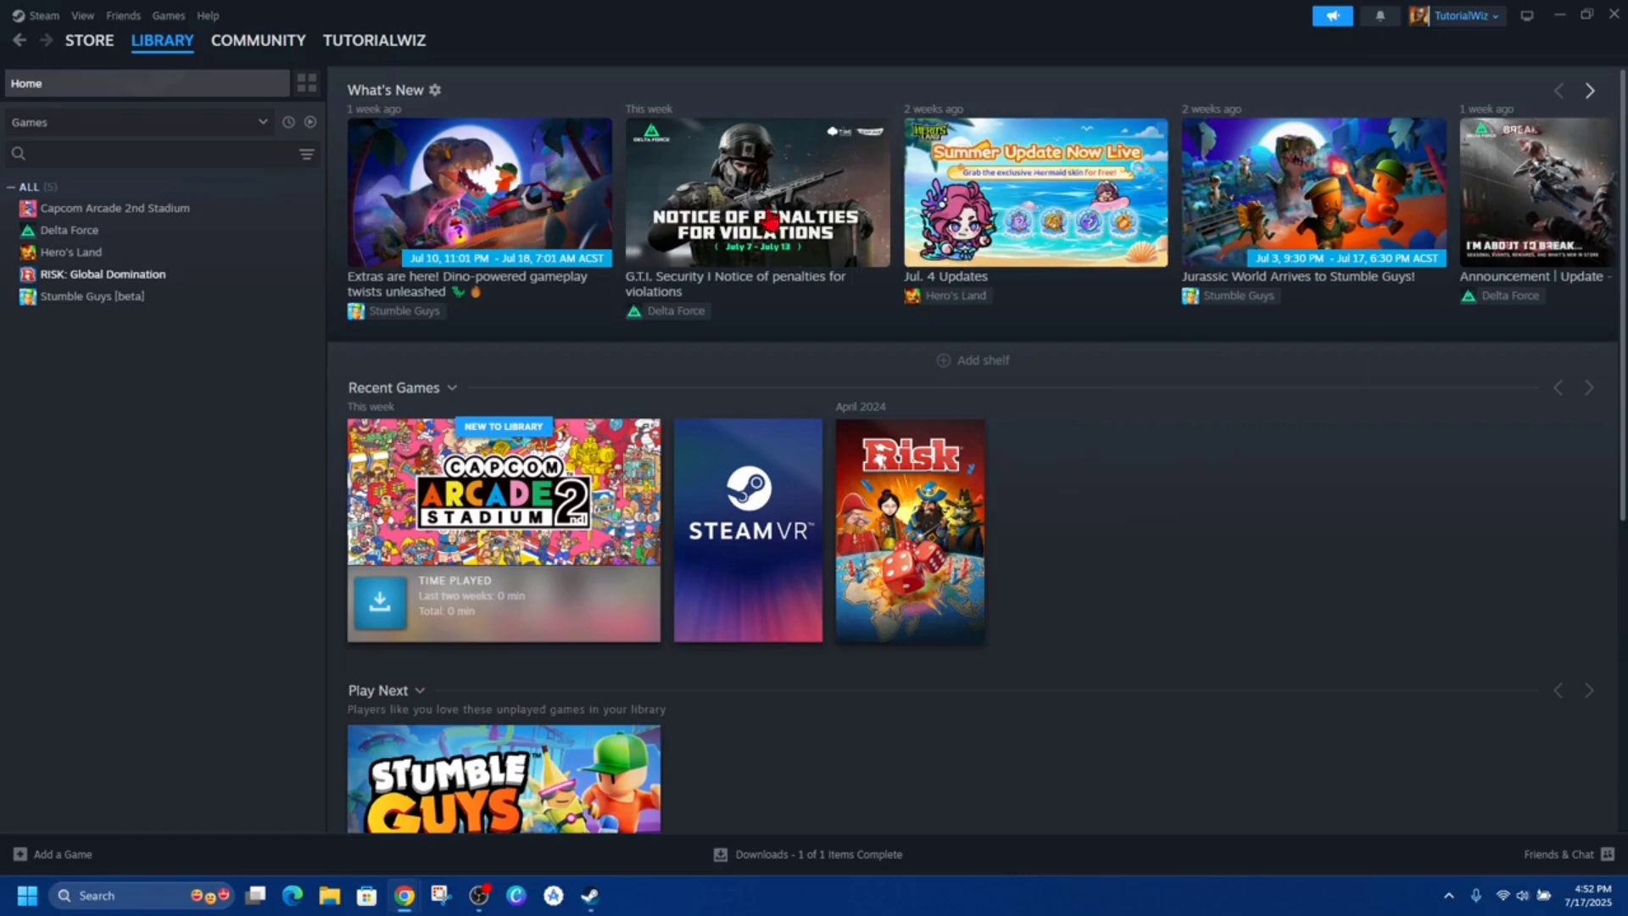
Turn off the Steam Overlay while in-game in Steam's In Game settings.
{"action": "left_click", "coordinate": [46, 16]}
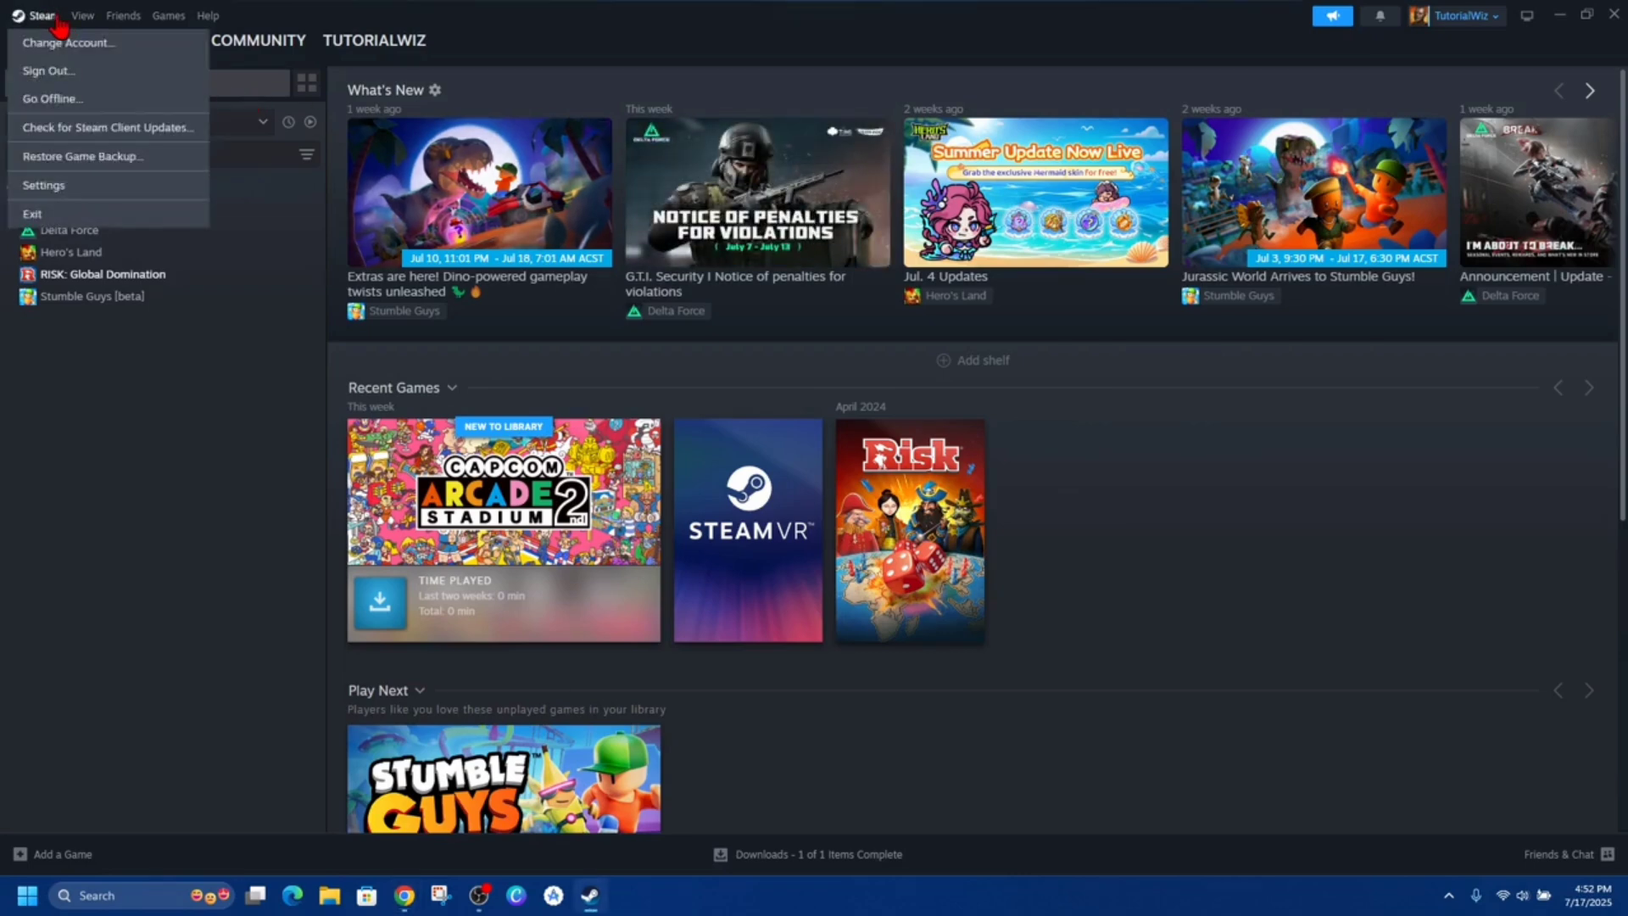
{"action": "left_click", "coordinate": [93, 187]}
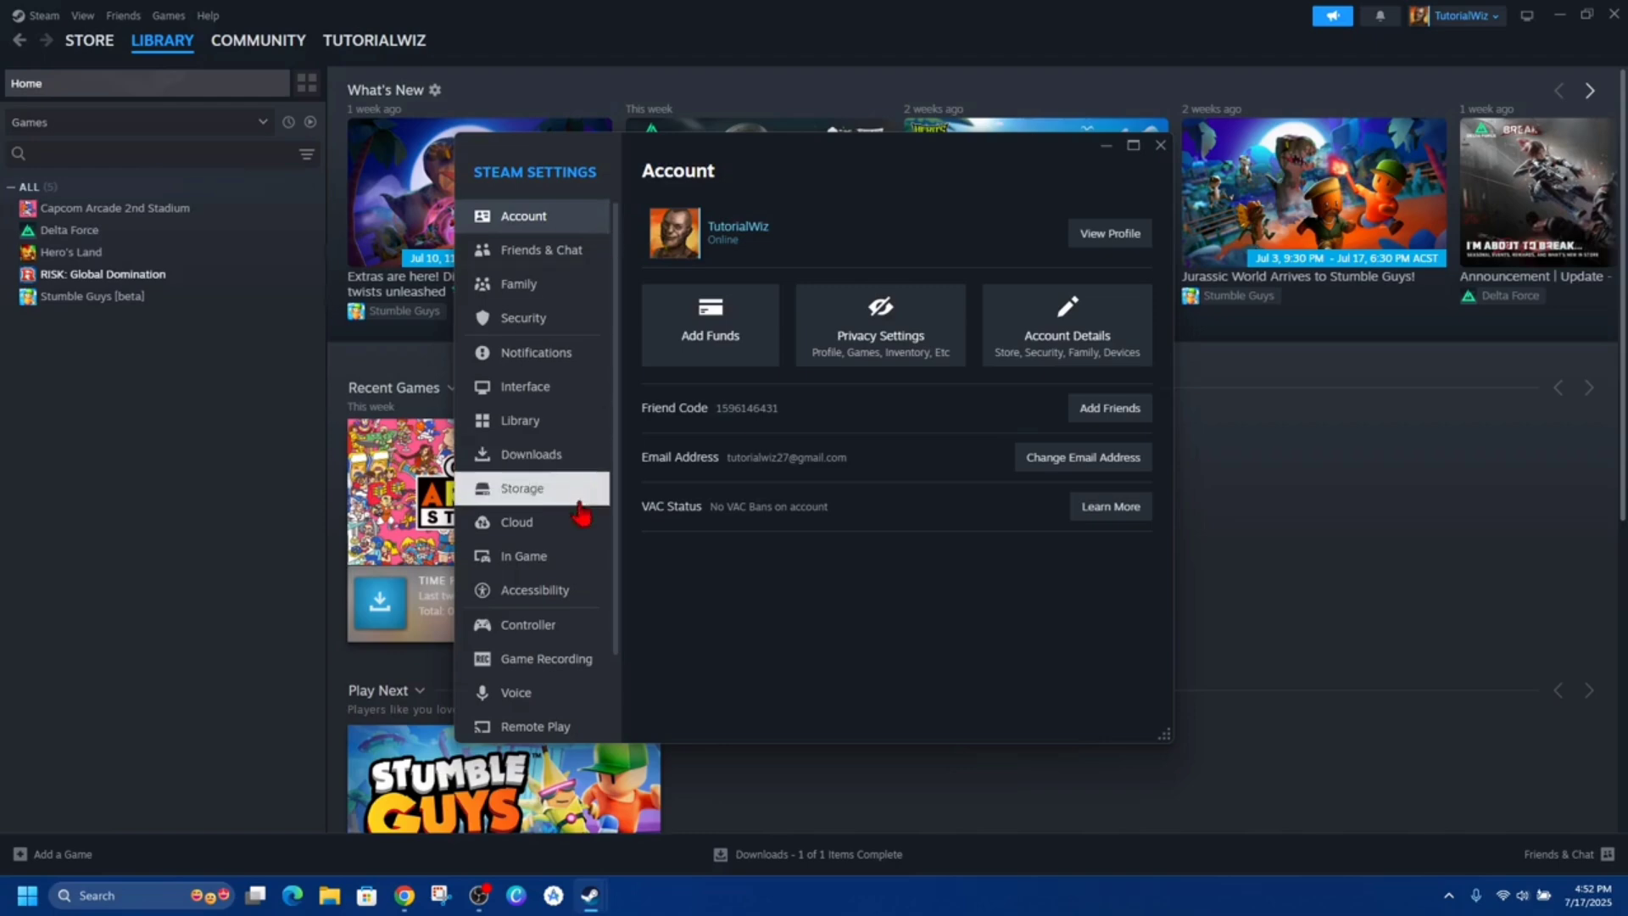
{"action": "left_click", "coordinate": [561, 557]}
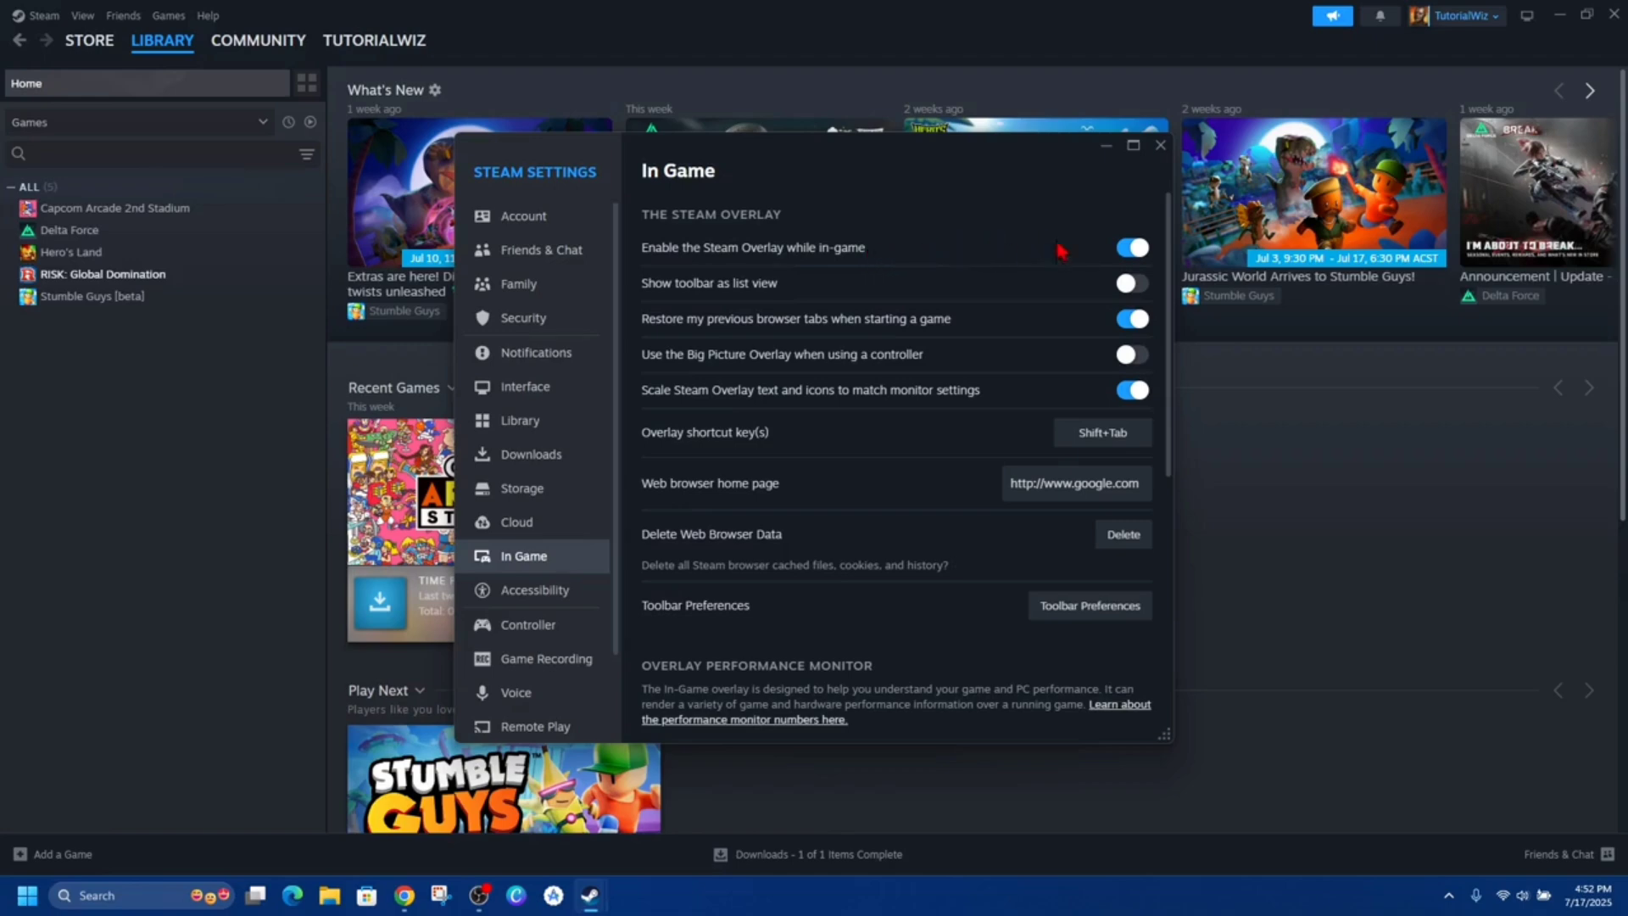
{"action": "left_click", "coordinate": [1142, 255]}
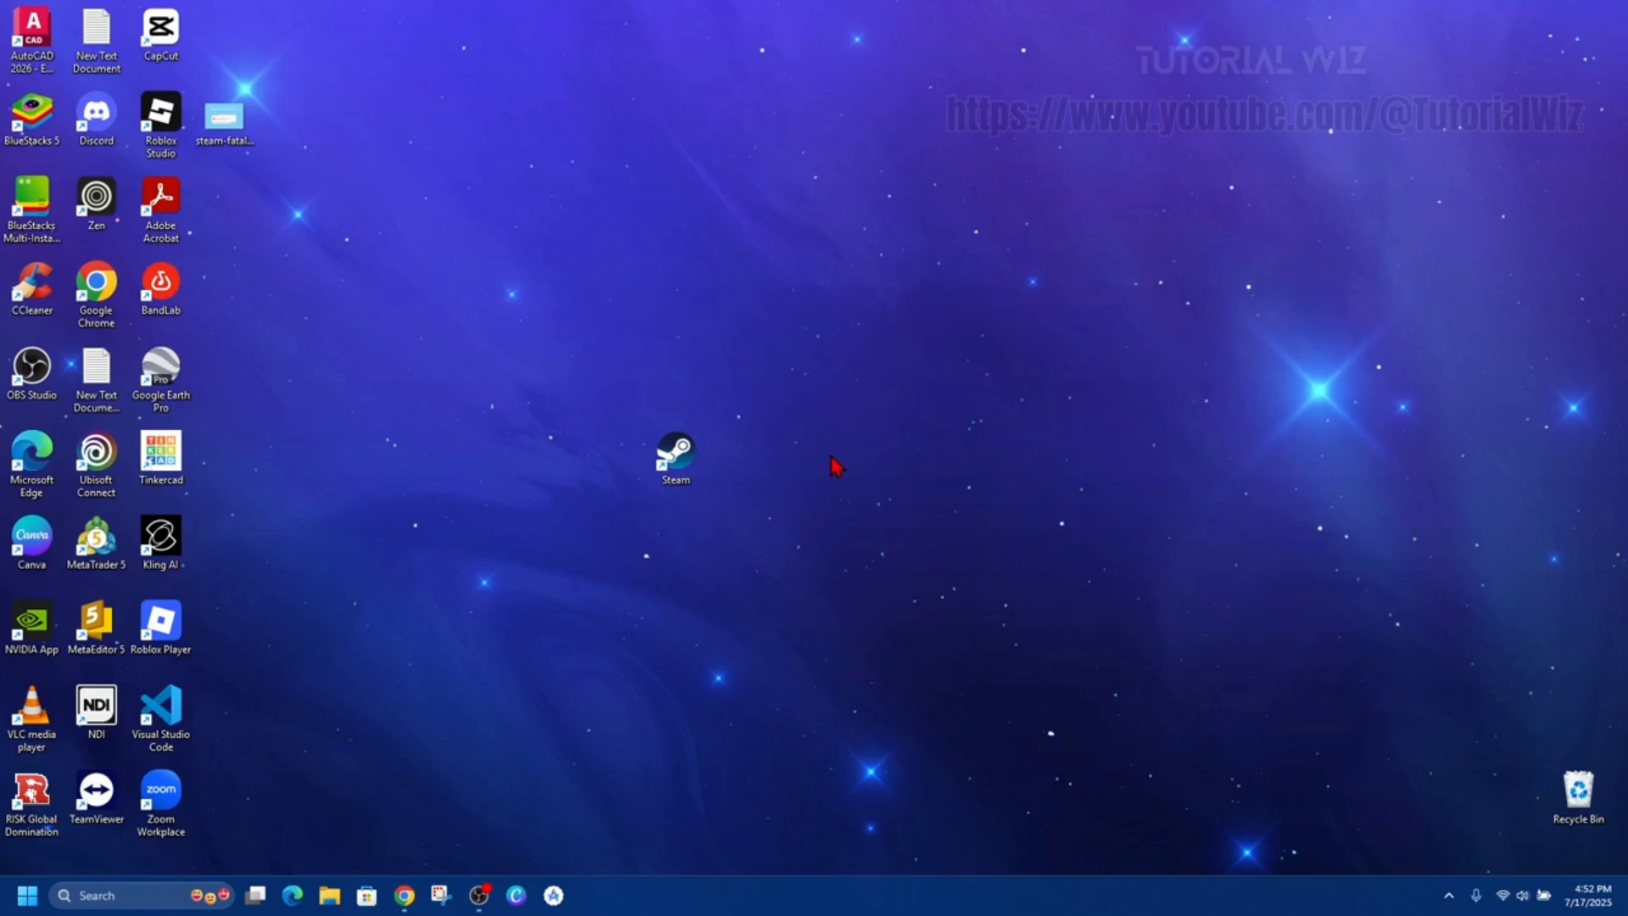
Try Windows 8 compatibility mode in the Steam desktop shortcut's properties, and close them without applying.
{"action": "right_click", "coordinate": [673, 454]}
{"action": "key", "text": "Escape"}
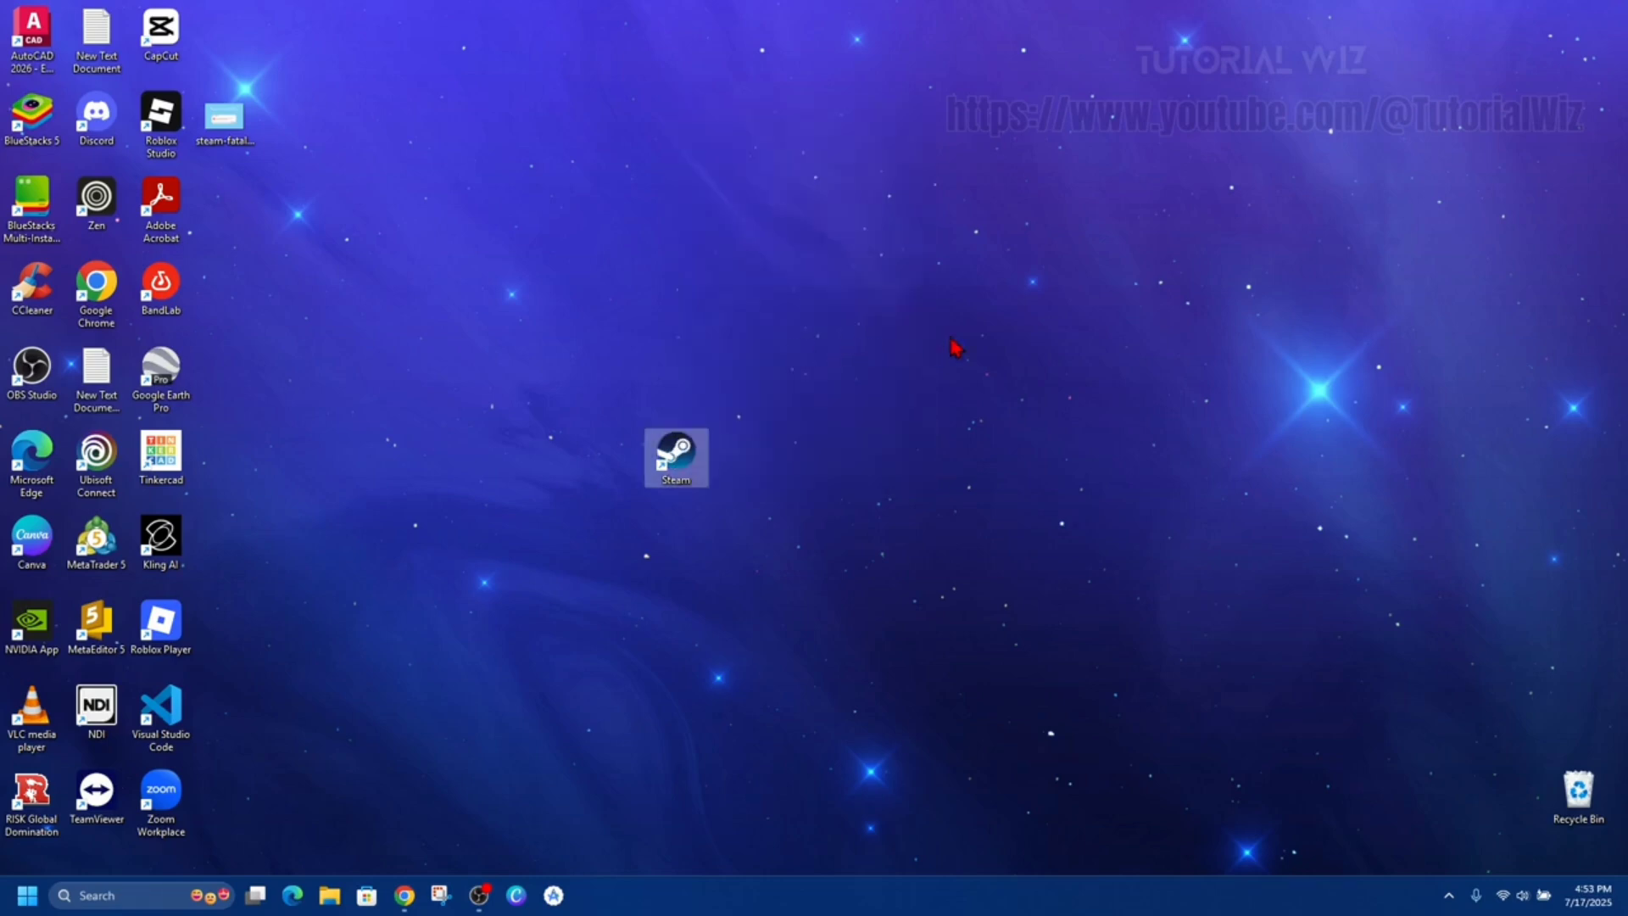
{"action": "right_click", "coordinate": [673, 454]}
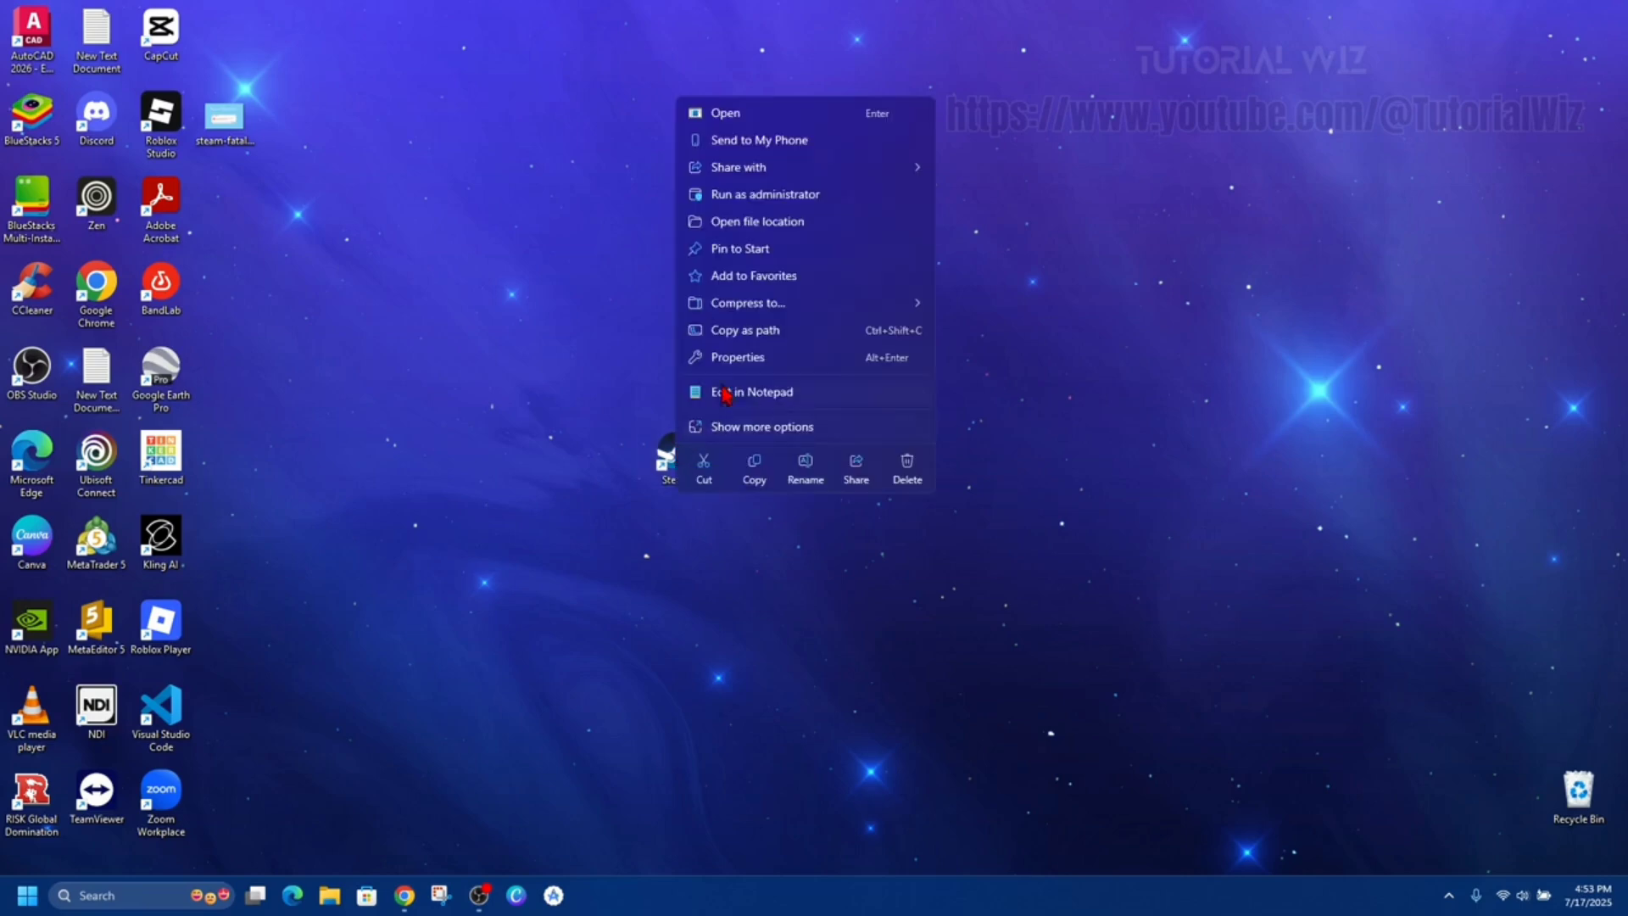
{"action": "left_click", "coordinate": [738, 357]}
{"action": "left_click_drag", "start_coordinate": [884, 399], "coordinate": [758, 233]}
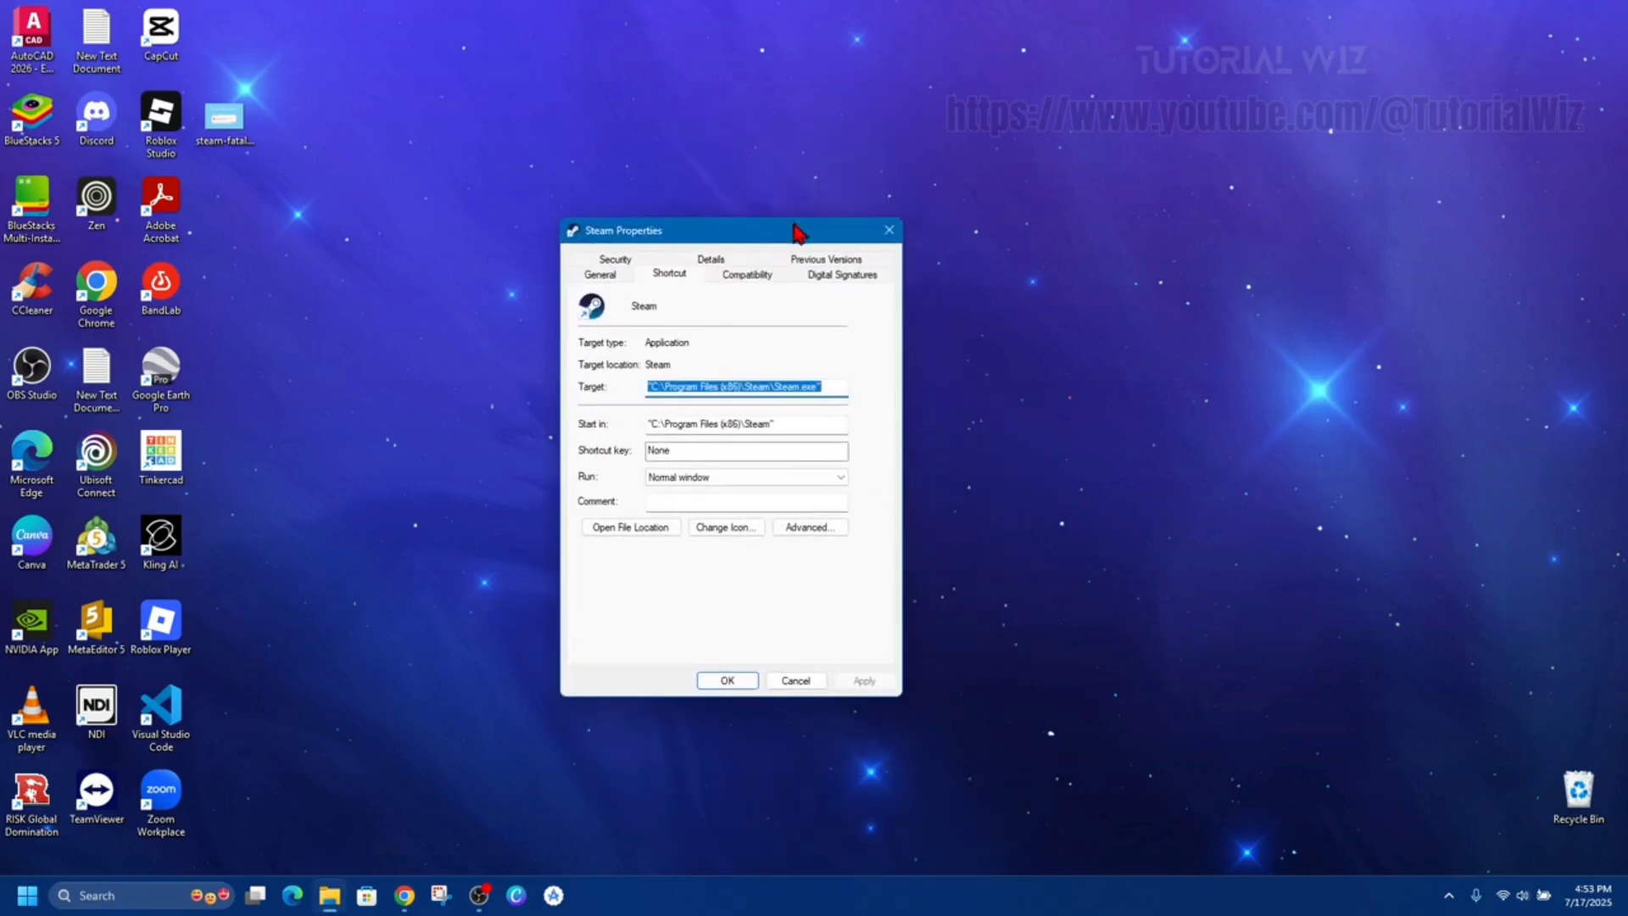
{"action": "left_click", "coordinate": [763, 276]}
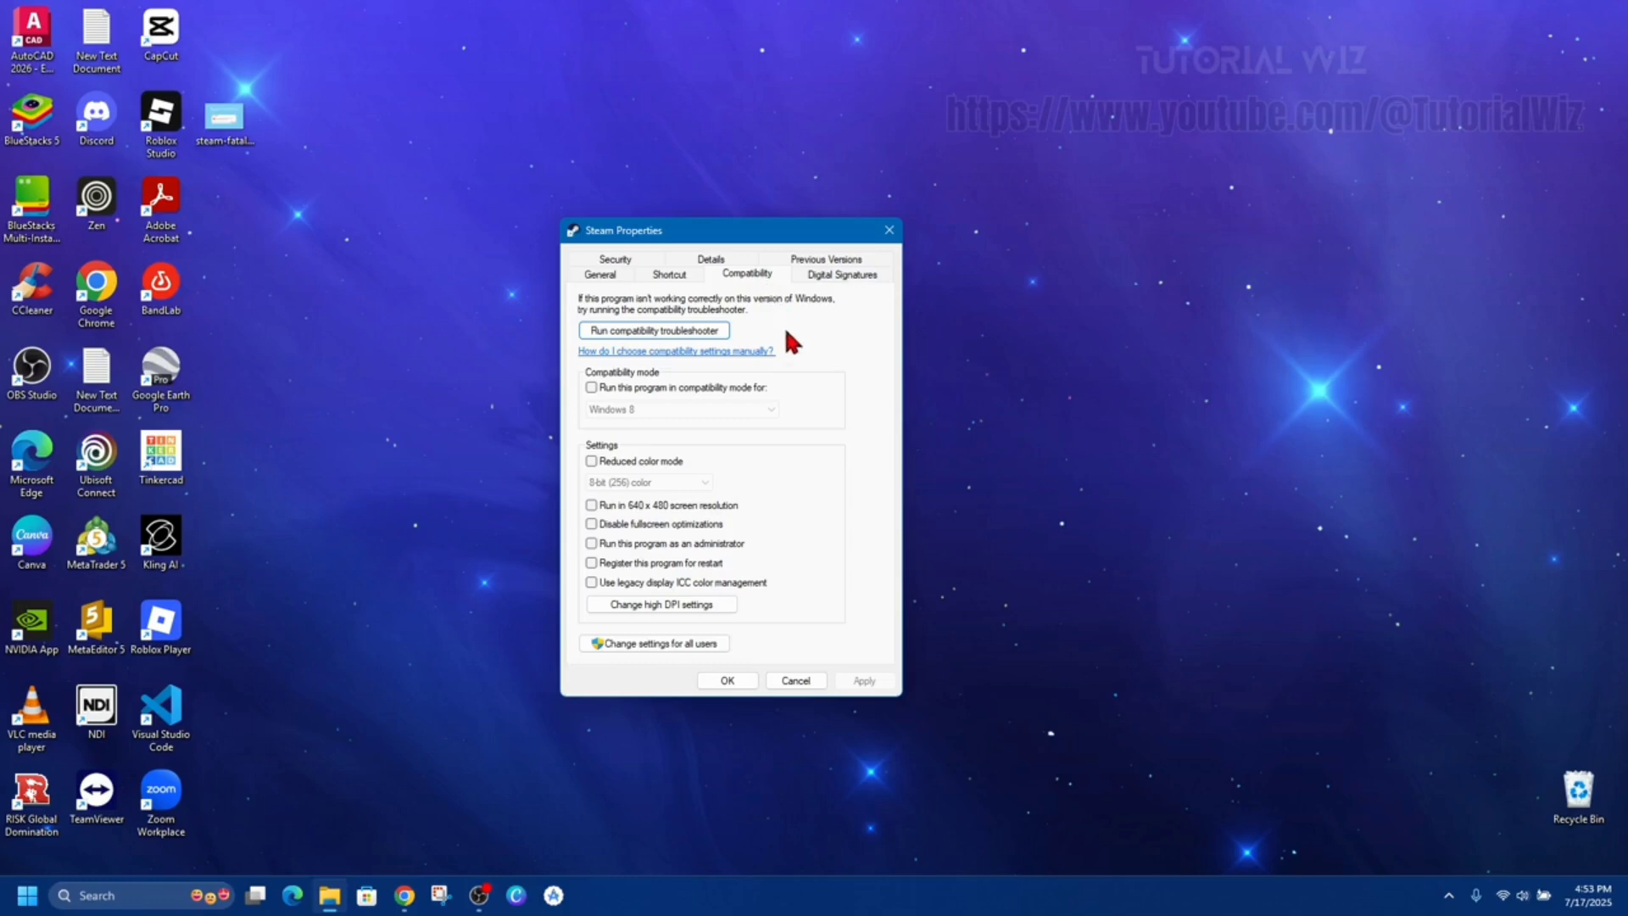
{"action": "left_click", "coordinate": [1271, 331]}
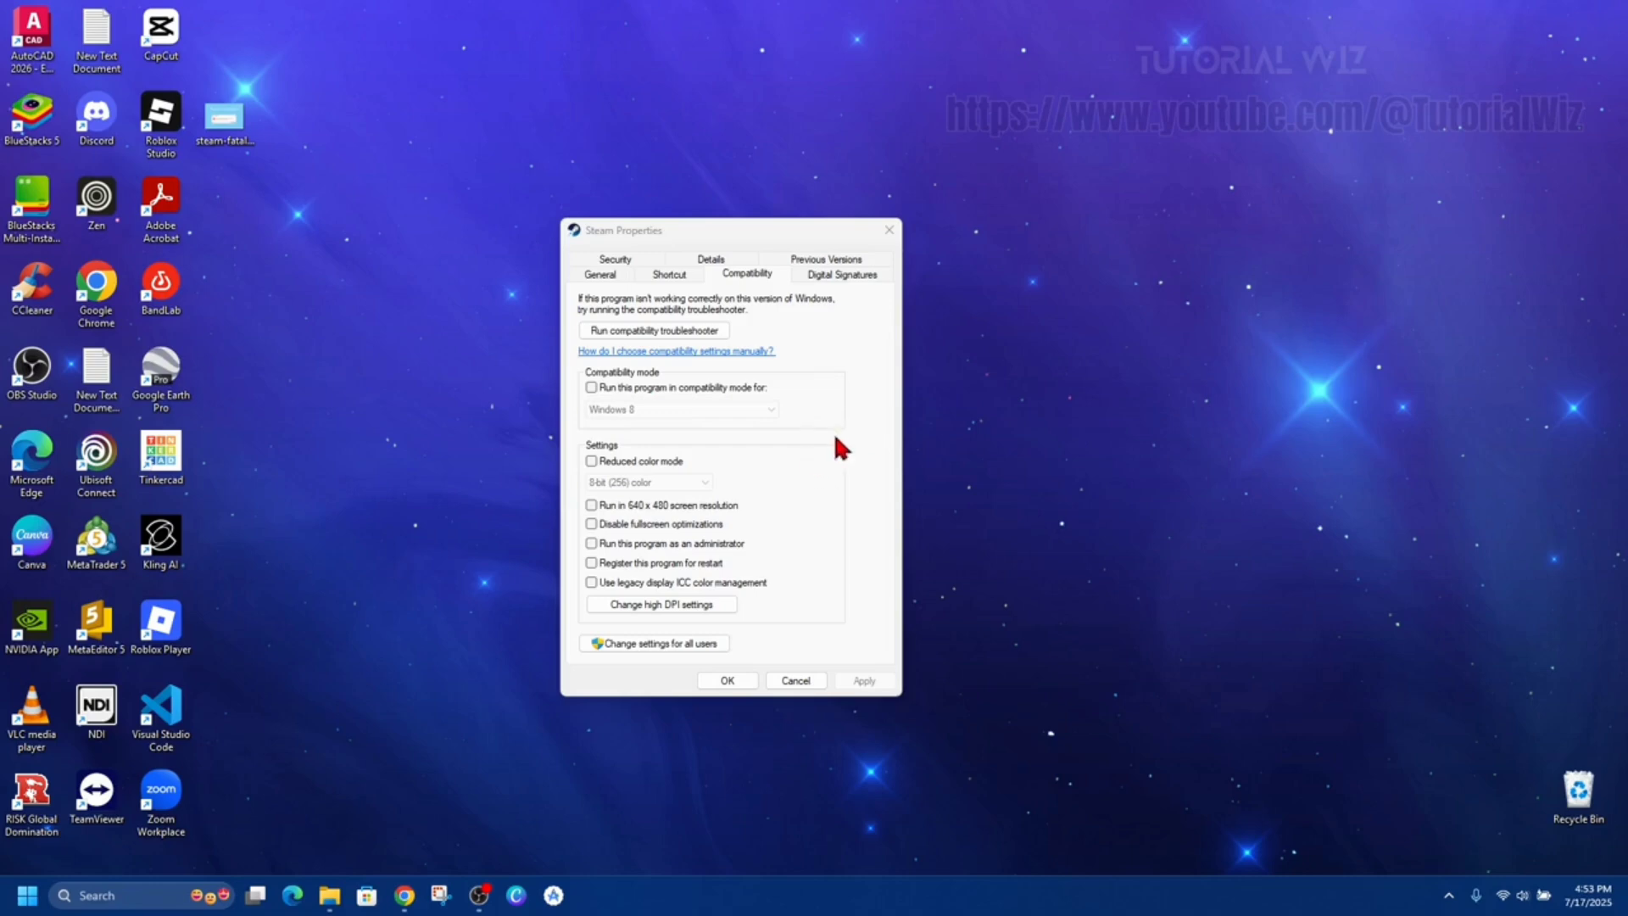
{"action": "left_click", "coordinate": [591, 388]}
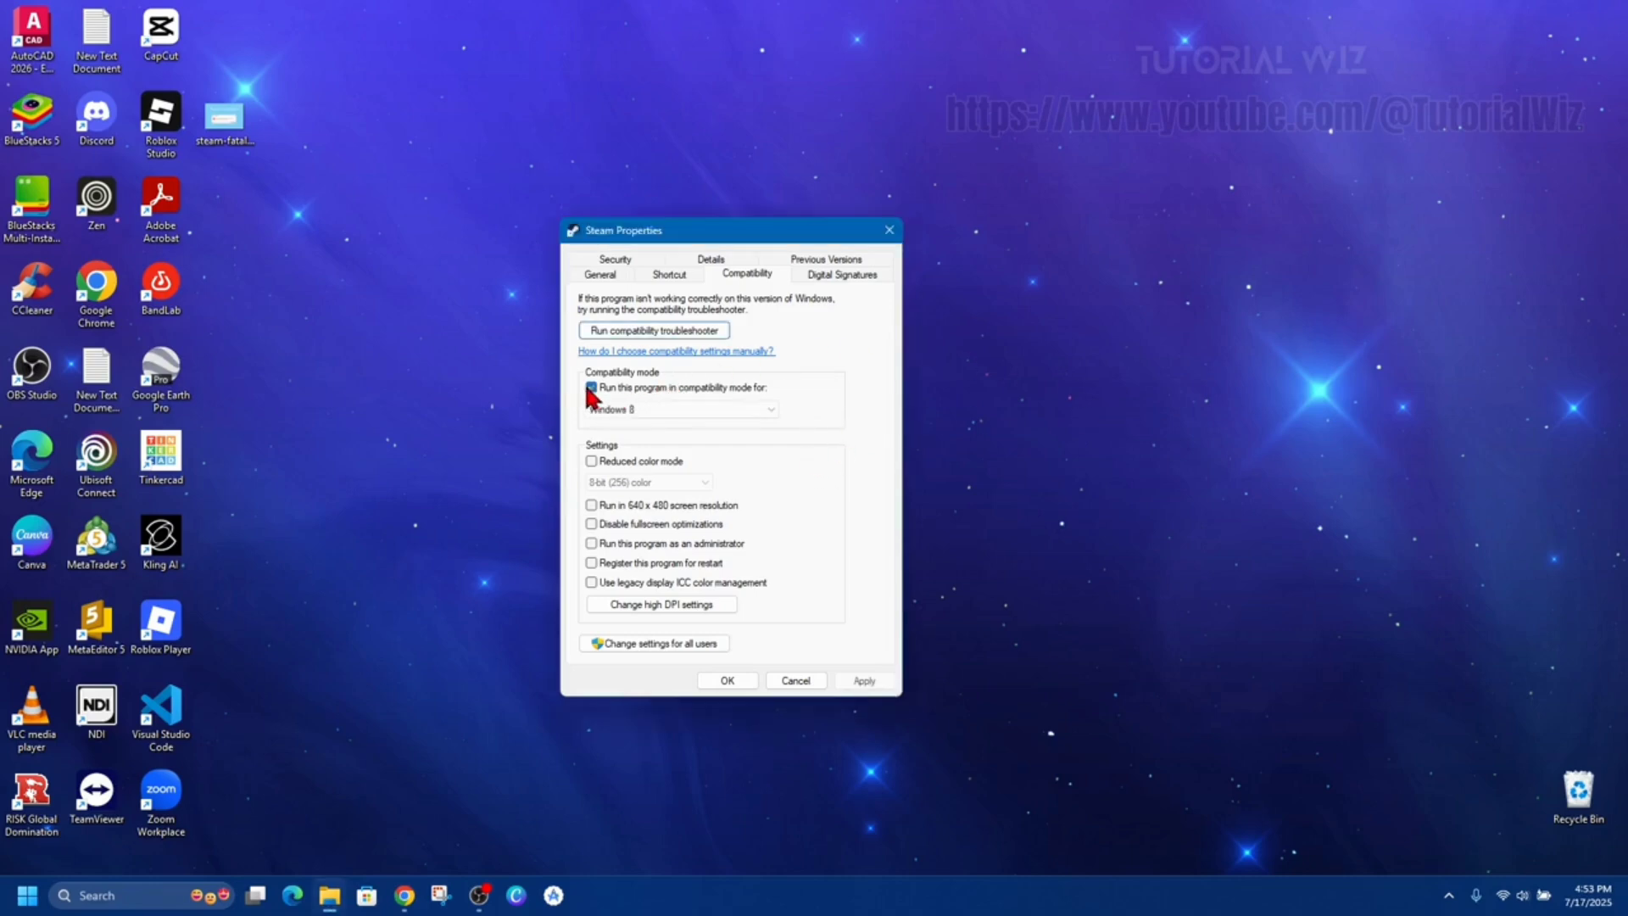
{"action": "left_click", "coordinate": [1141, 470]}
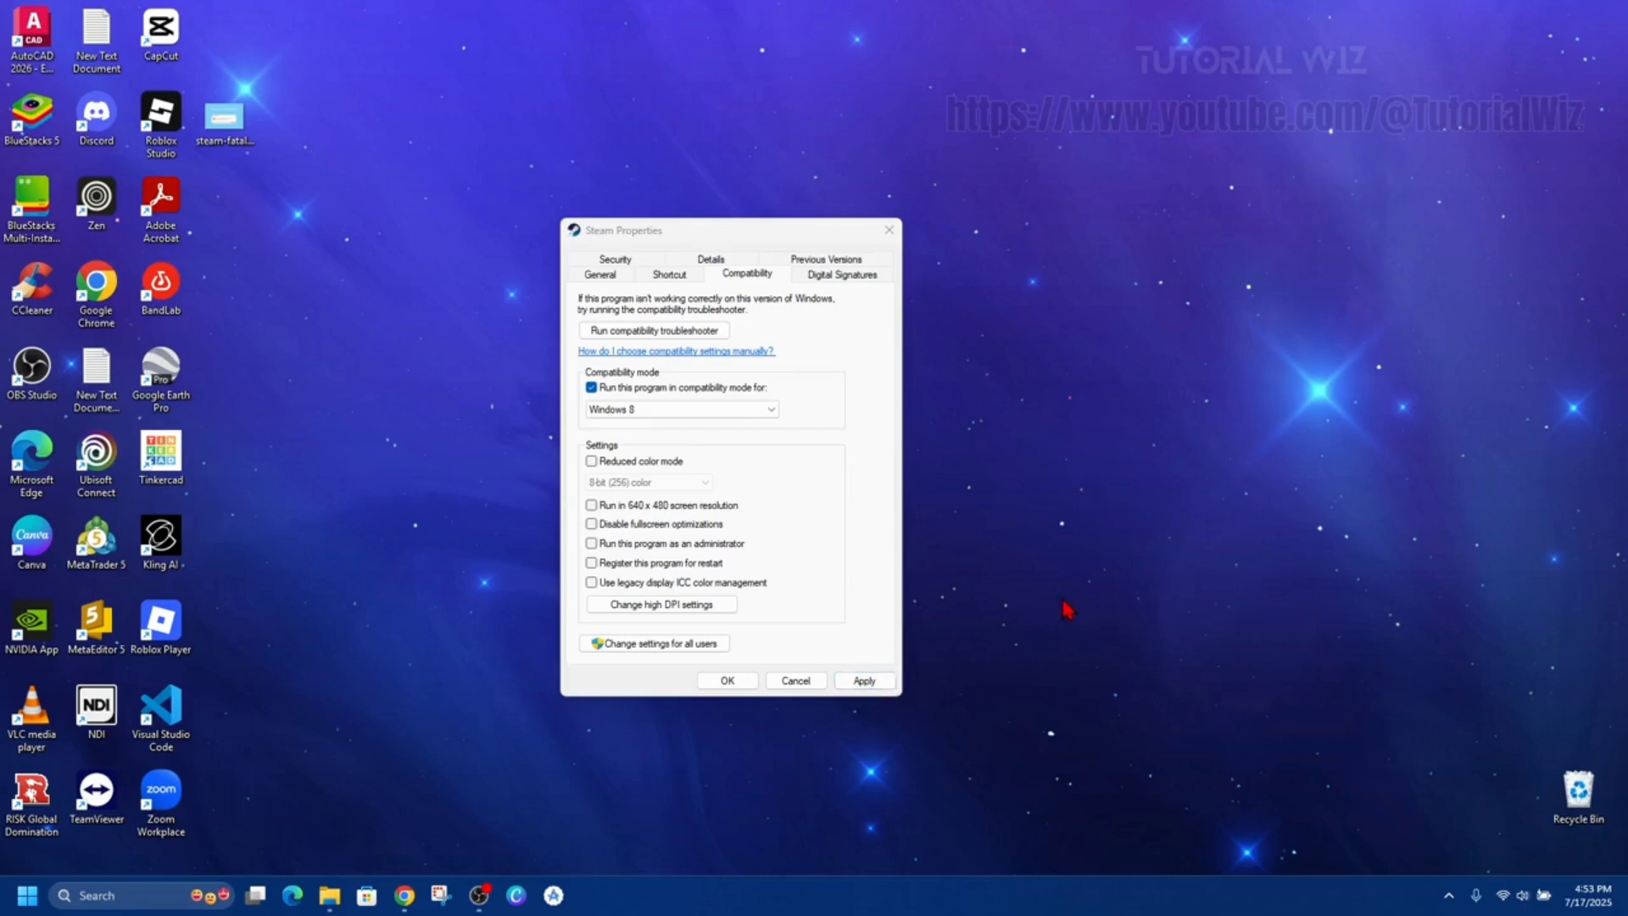
{"action": "left_click", "coordinate": [889, 229]}
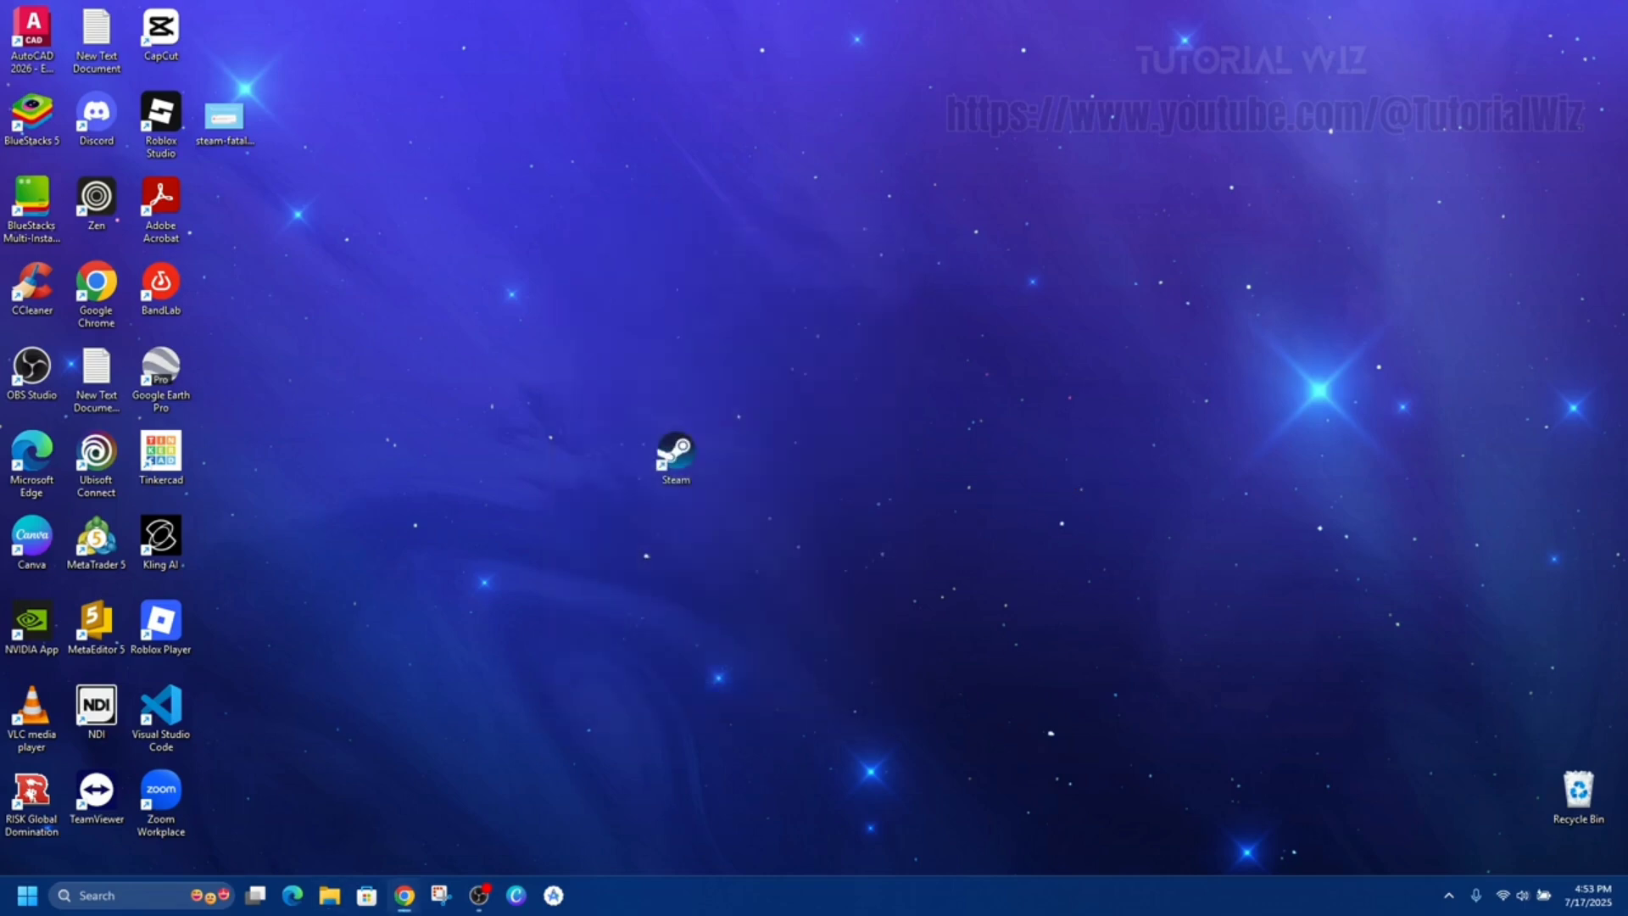
{"action": "left_click", "coordinate": [969, 444]}
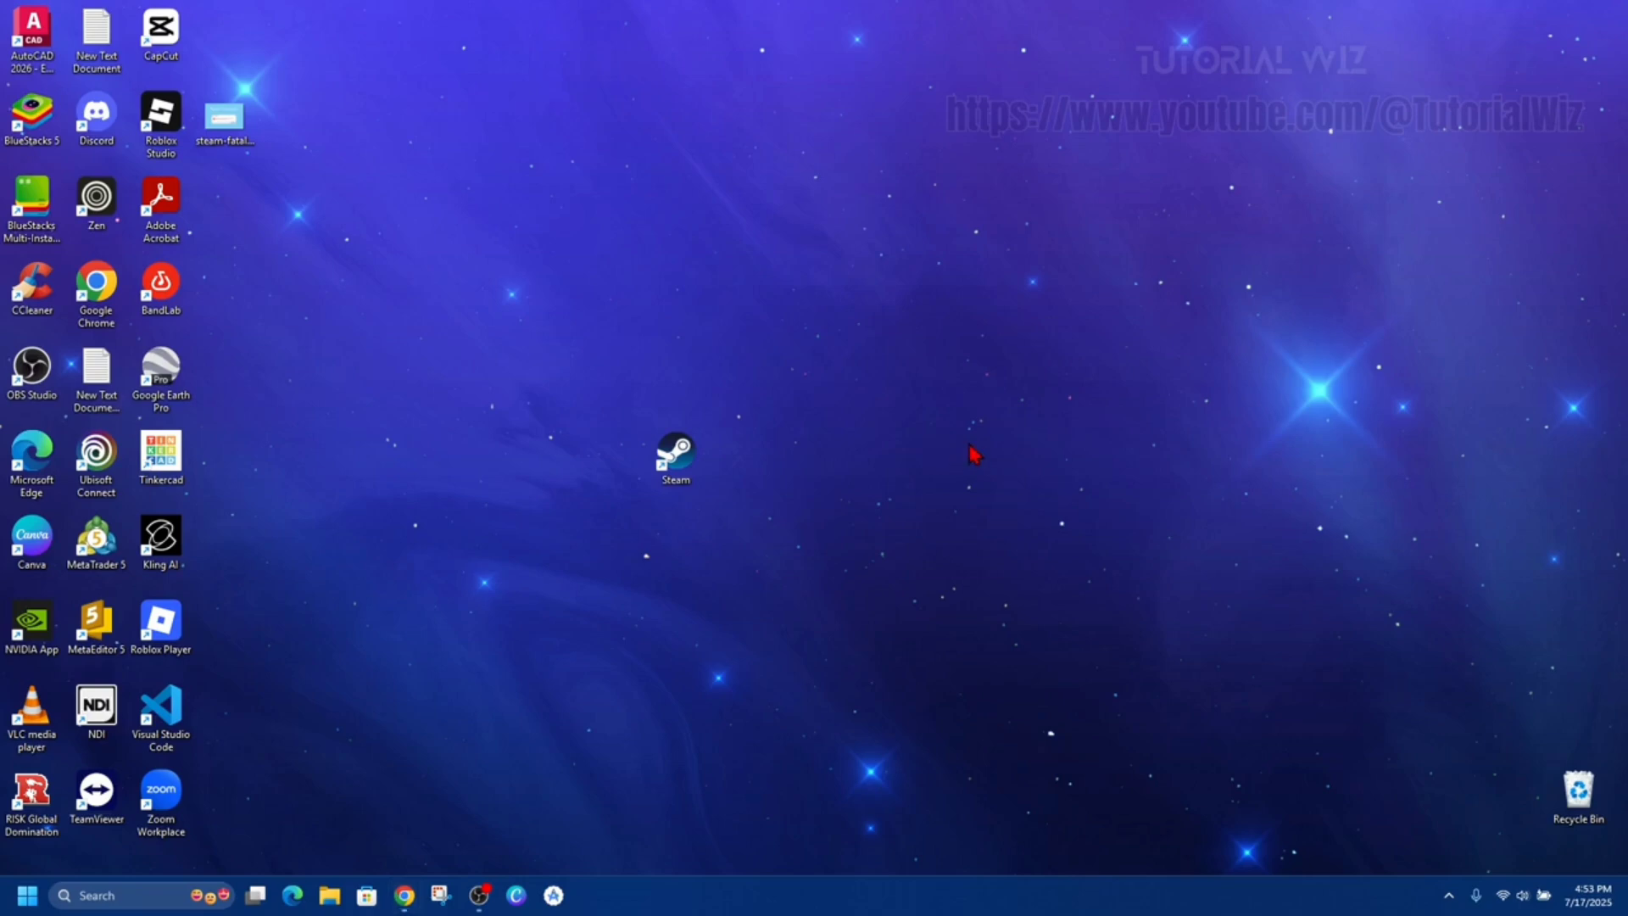